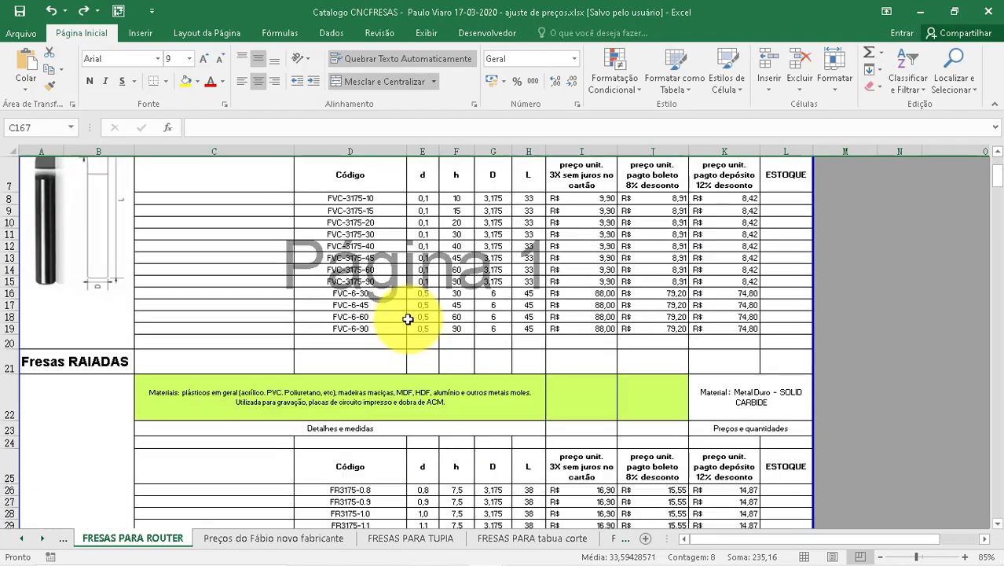
Step: Find the single-flute downcut cutter FDC-4-1-4-22 on the FRESAS PARA ROUTER sheet and highlight its whole row
{"action": "scroll", "coordinate": [400, 328], "scroll_direction": "down", "scroll_amount": 20}
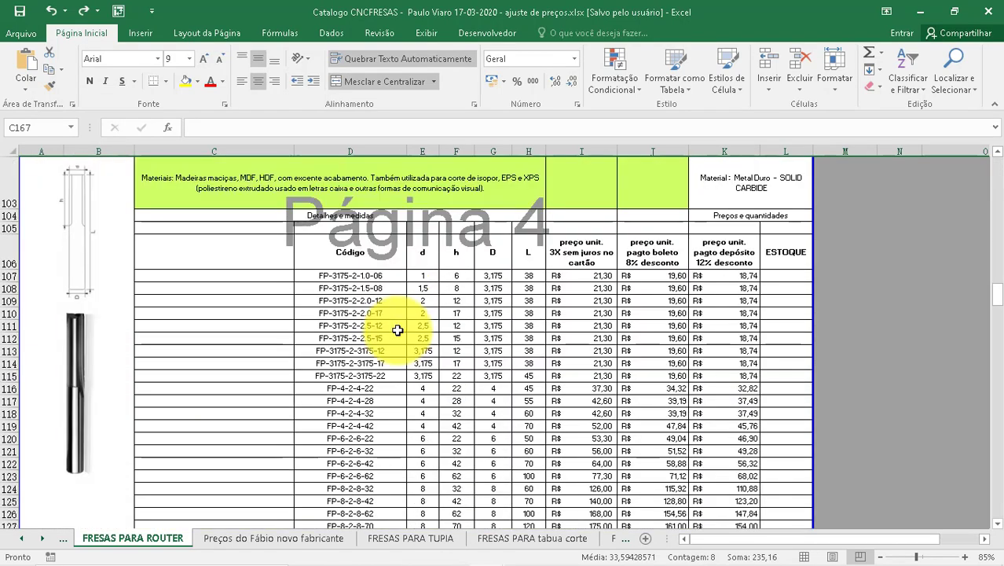
{"action": "scroll", "coordinate": [397, 330], "scroll_direction": "down", "scroll_amount": 8}
{"action": "scroll", "coordinate": [398, 329], "scroll_direction": "down", "scroll_amount": 9}
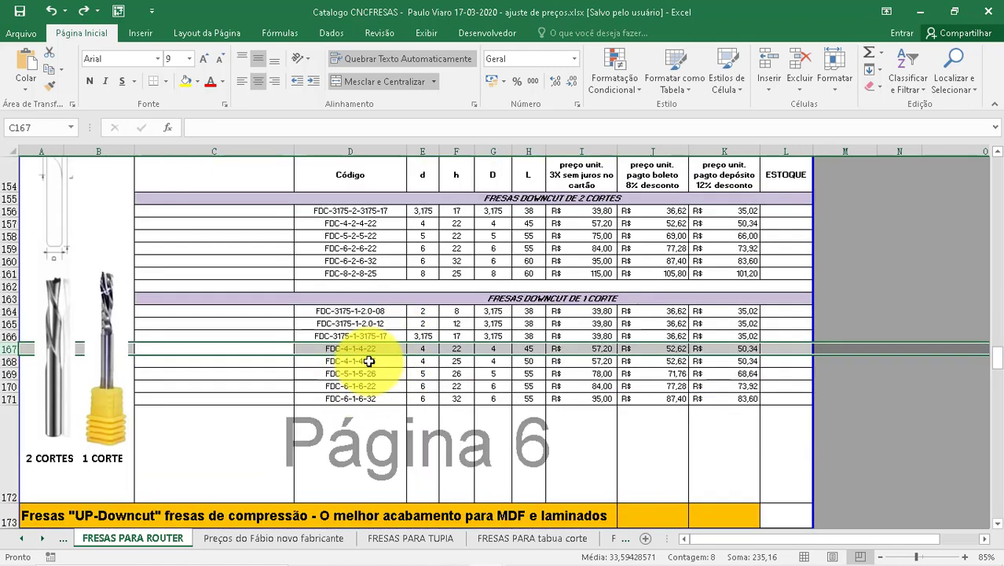
{"action": "scroll", "coordinate": [326, 346], "scroll_direction": "up", "scroll_amount": 2, "text": "ctrl"}
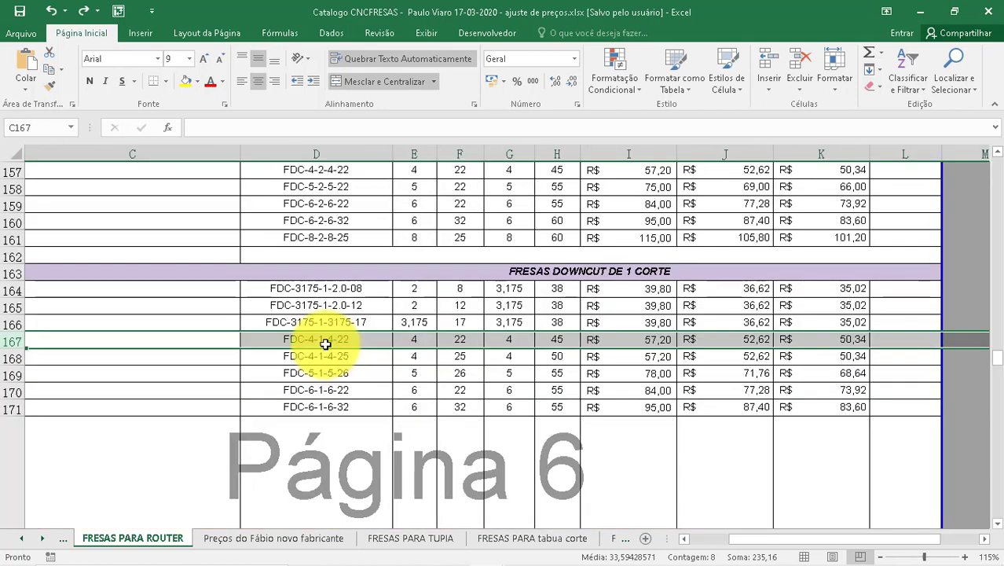
{"action": "left_click", "coordinate": [348, 339]}
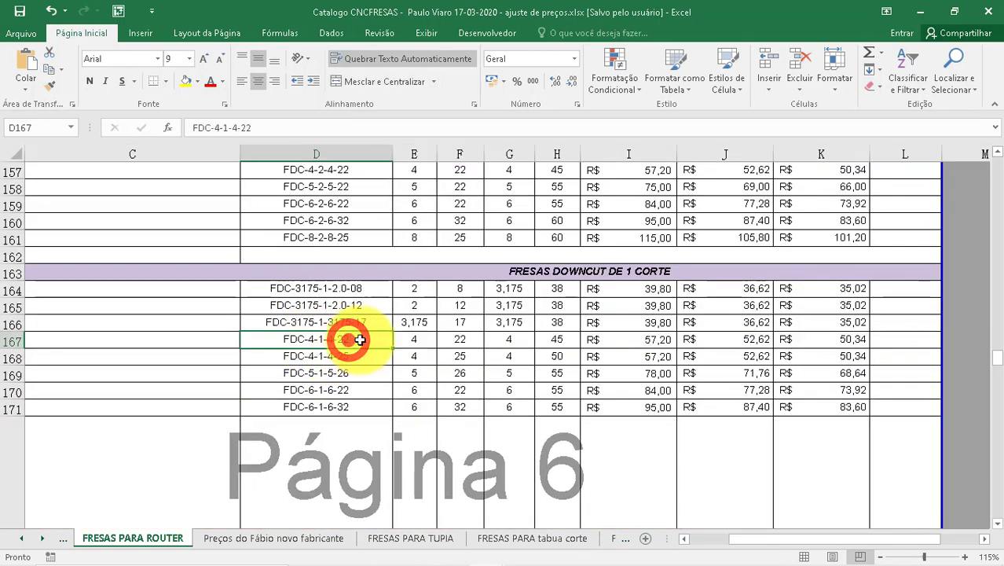
{"action": "left_click", "coordinate": [399, 338]}
{"action": "left_click", "coordinate": [10, 340]}
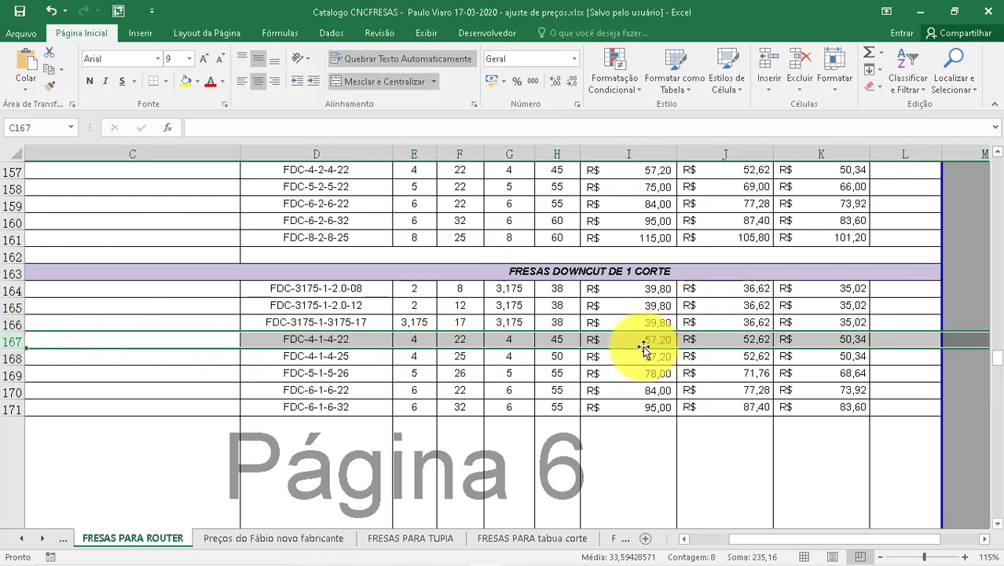
Step: Switch to Aspire and add a group named "Fresas para MDF" under Metric Tools in the tool database
{"action": "key", "text": "alt+Tab"}
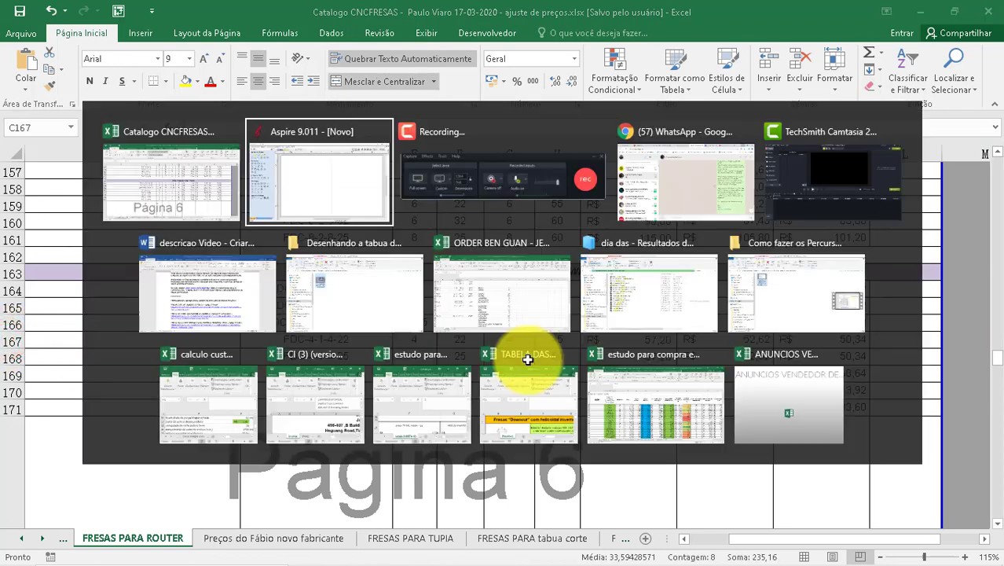
{"action": "left_click", "coordinate": [362, 184]}
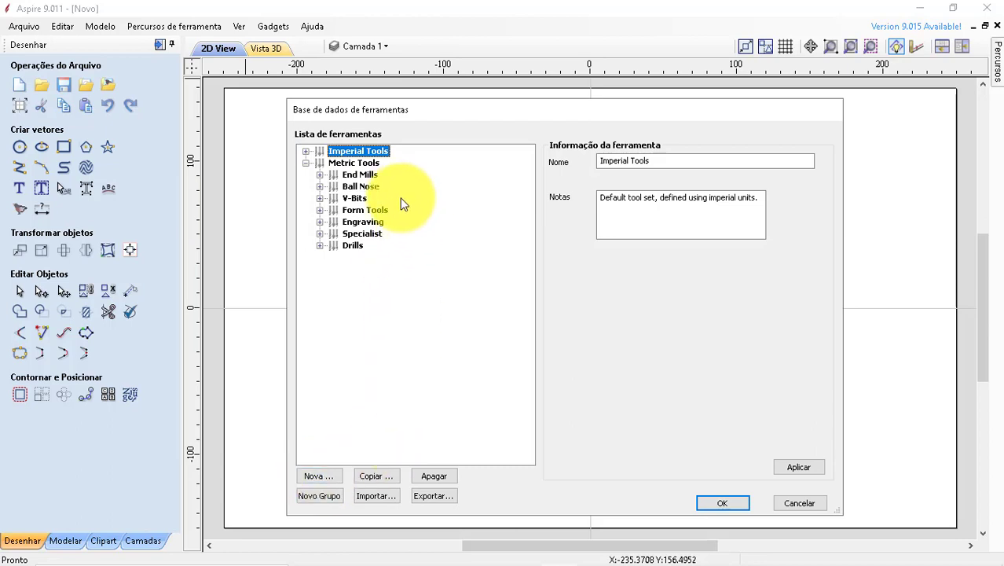
{"action": "left_click", "coordinate": [363, 163]}
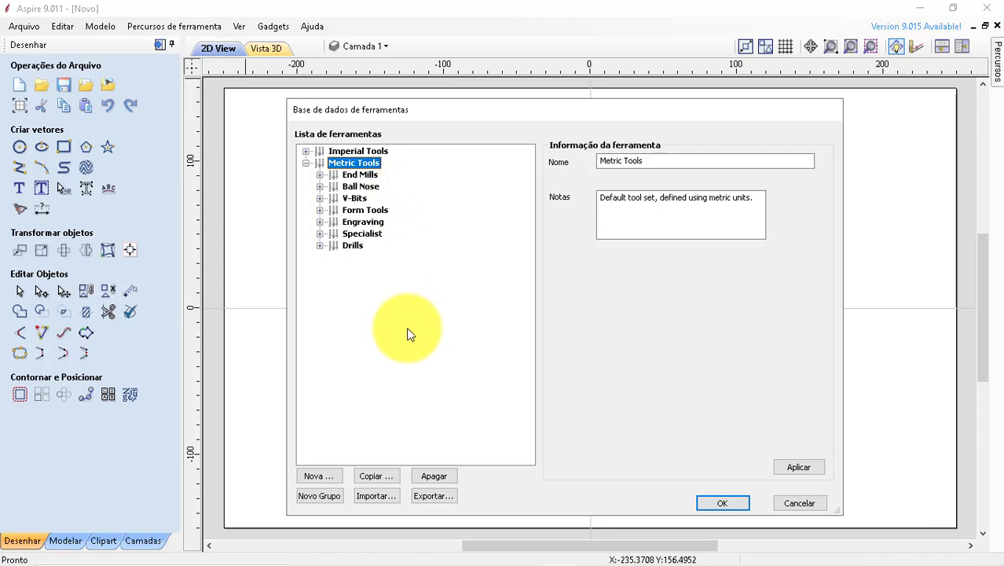
{"action": "left_click", "coordinate": [319, 496]}
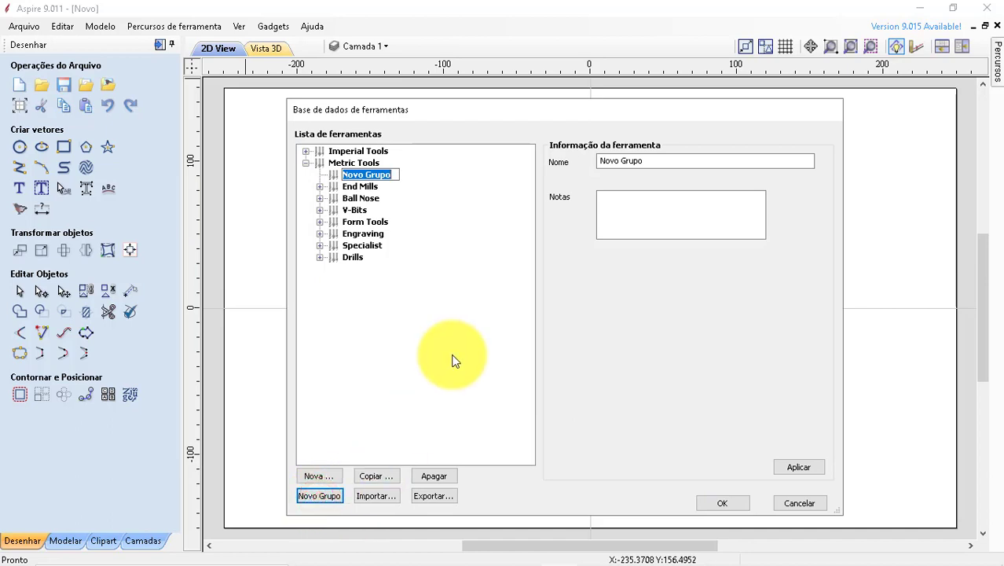
{"action": "type", "text": "Fr"}
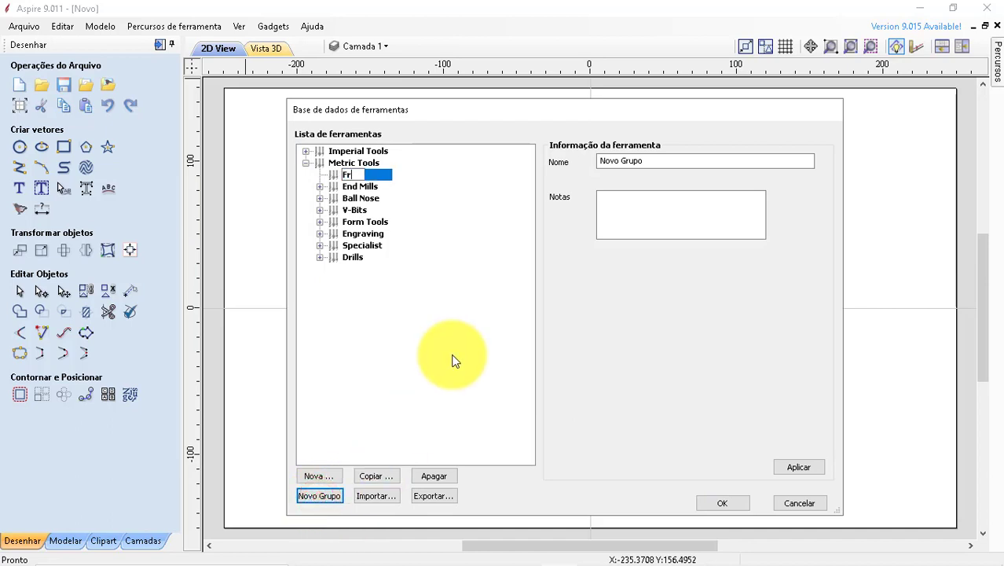
{"action": "type", "text": "esas para MDF"}
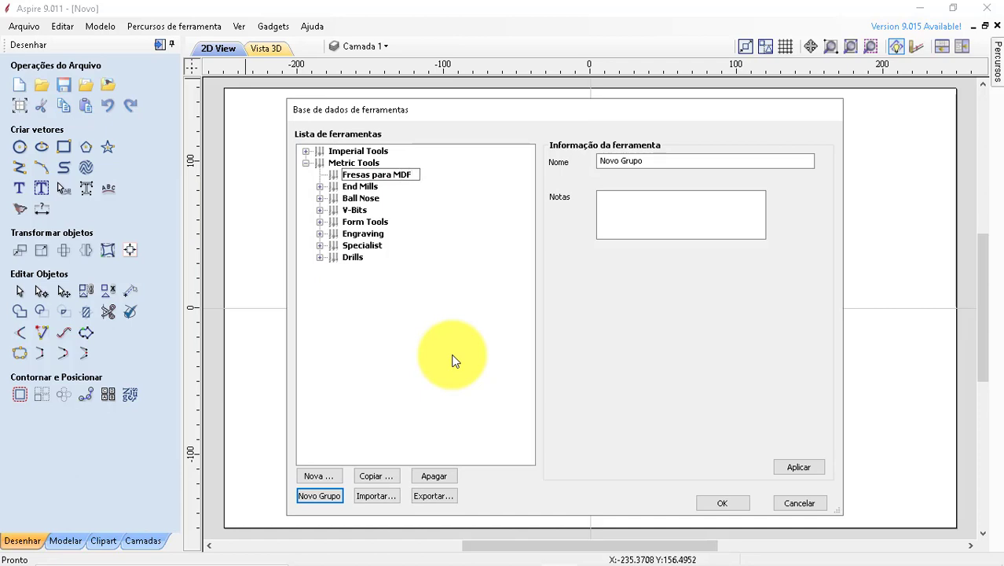
{"action": "left_click", "coordinate": [426, 245]}
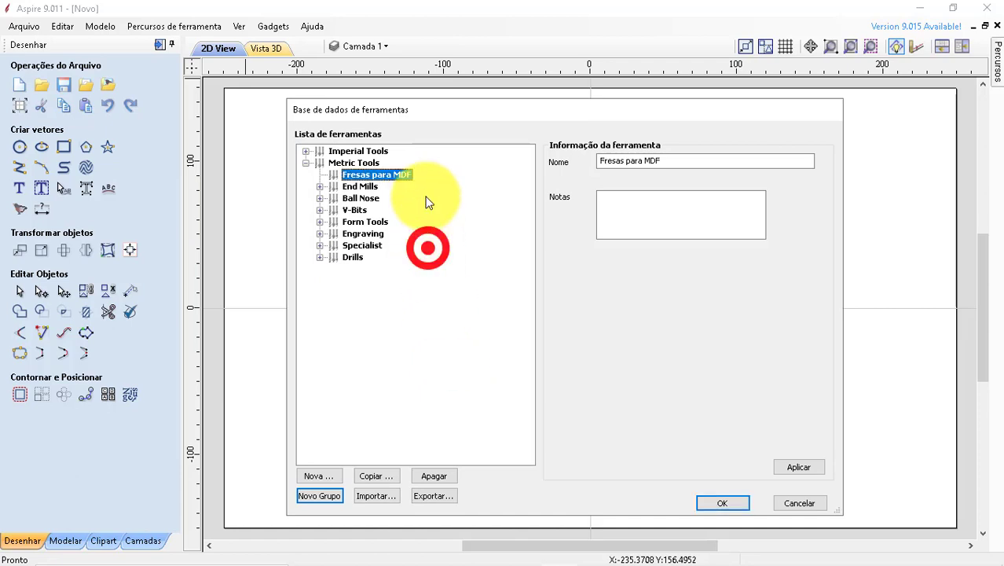
Step: Create a new tool of type Topo Raso in the Fresas para MDF group
{"action": "left_click", "coordinate": [360, 187]}
{"action": "left_click", "coordinate": [366, 174]}
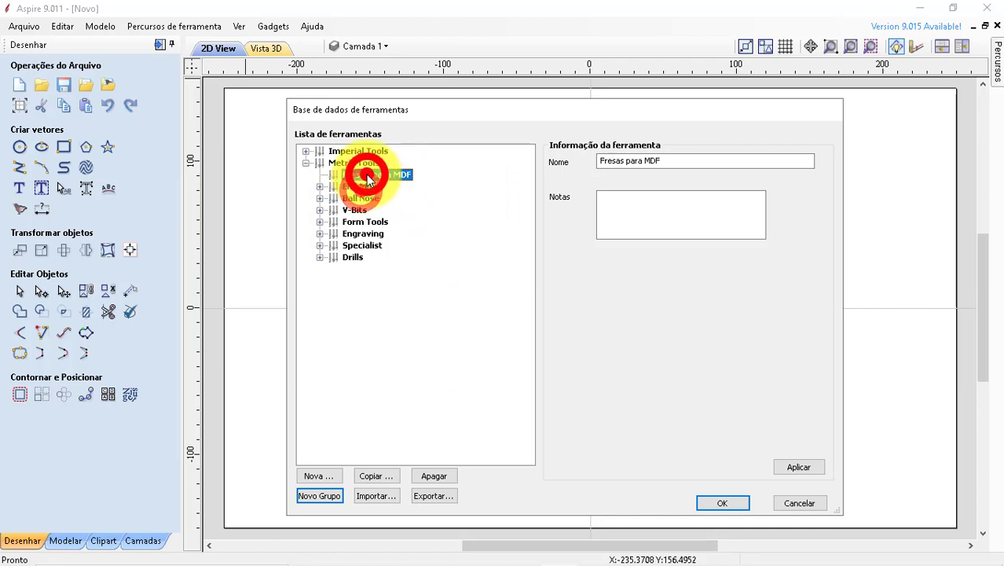
{"action": "left_click", "coordinate": [364, 175]}
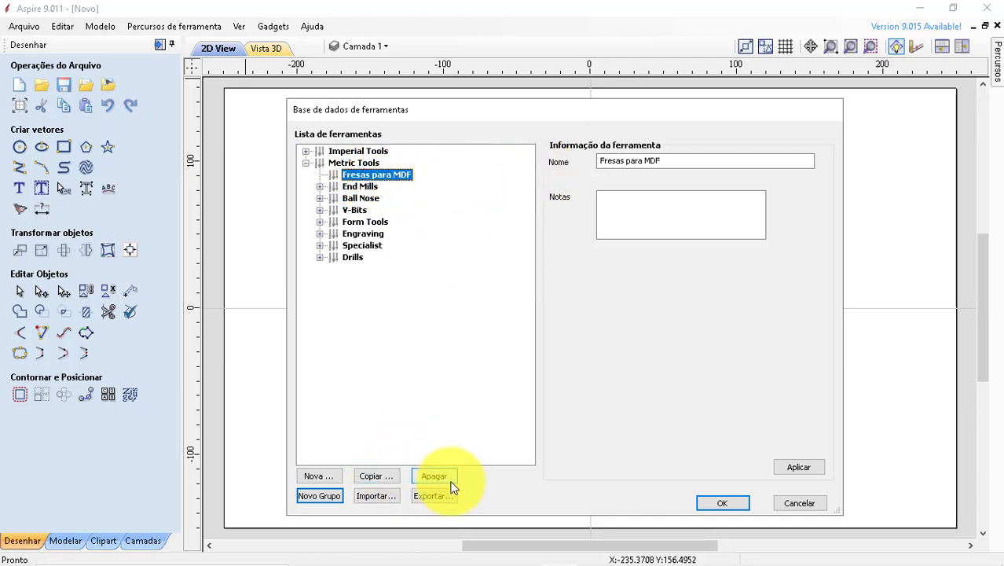
{"action": "left_click", "coordinate": [319, 478]}
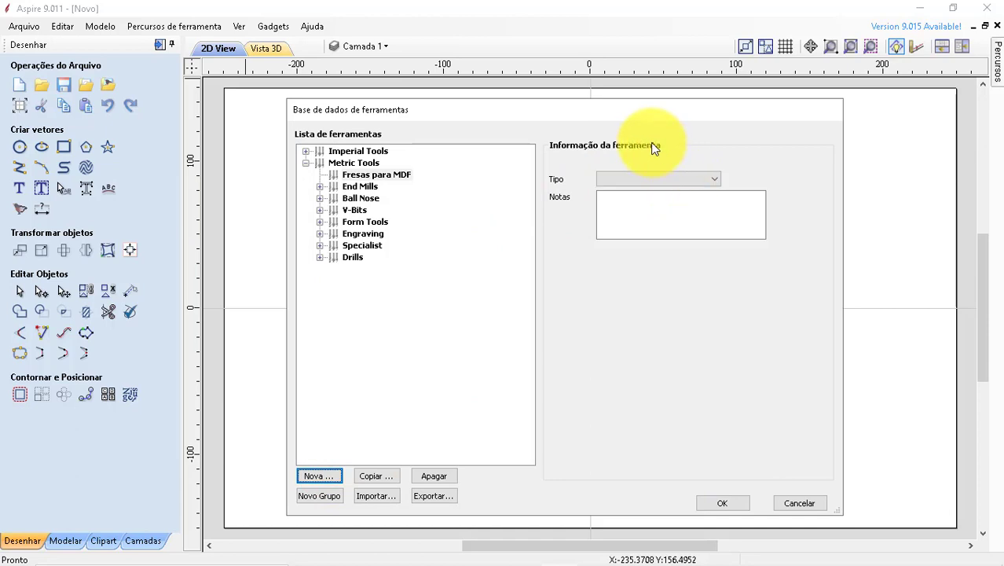
{"action": "left_click", "coordinate": [713, 179]}
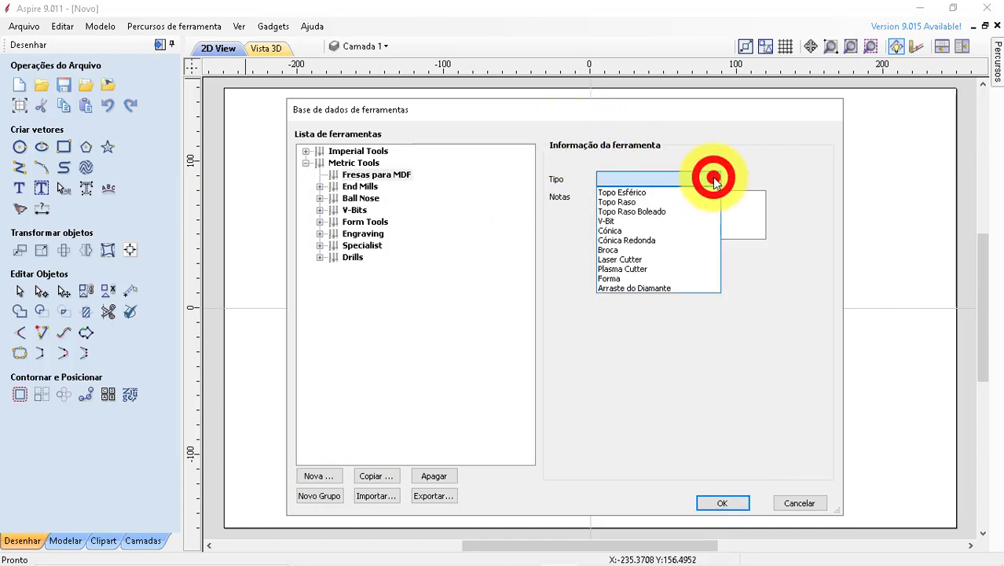
{"action": "left_click", "coordinate": [649, 202]}
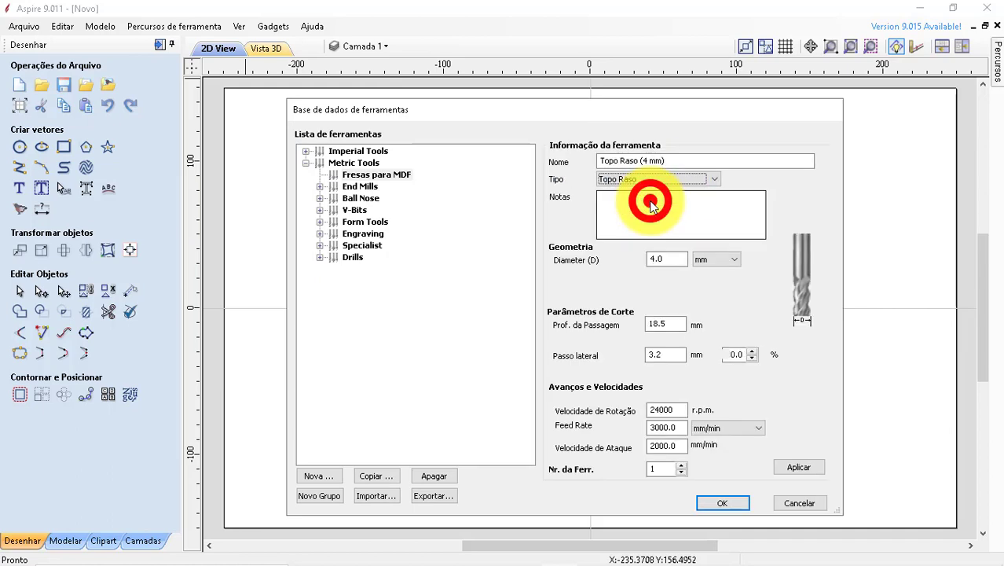
Step: Name the new tool "Downcut 1 corte 4mmX22mm - MDF 15mm"
{"action": "left_click", "coordinate": [714, 159]}
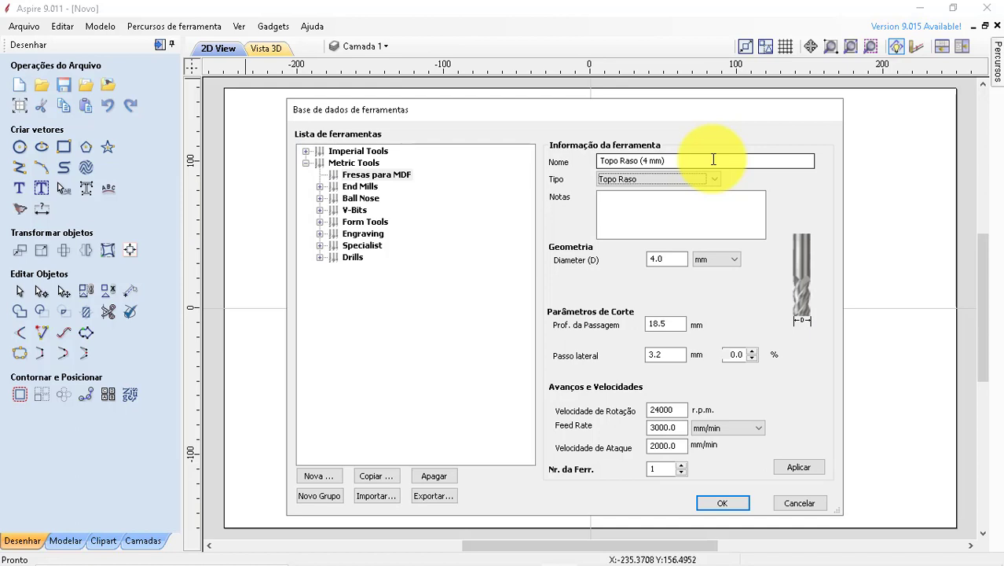
{"action": "left_click", "coordinate": [694, 160]}
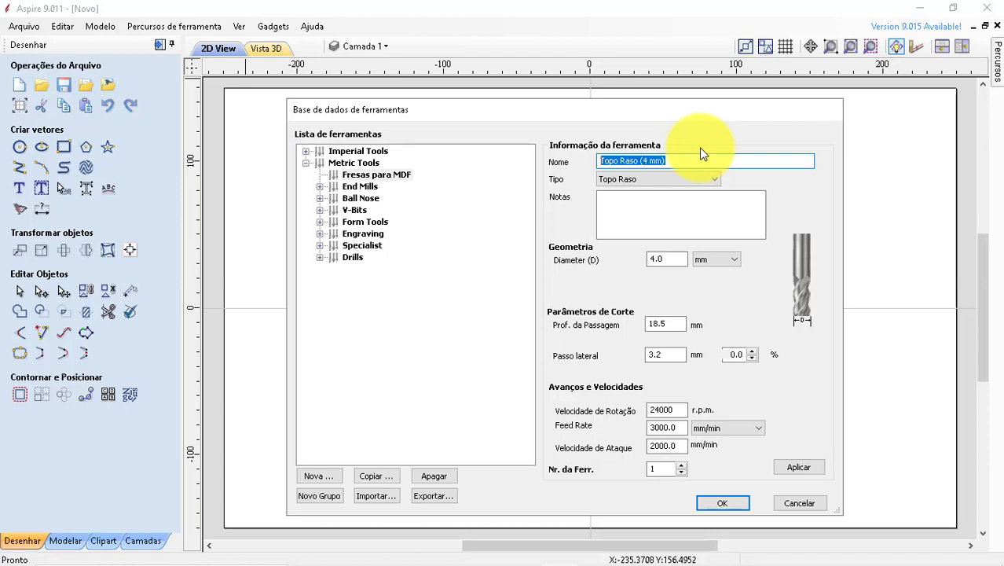
{"action": "type", "text": "Downcut "}
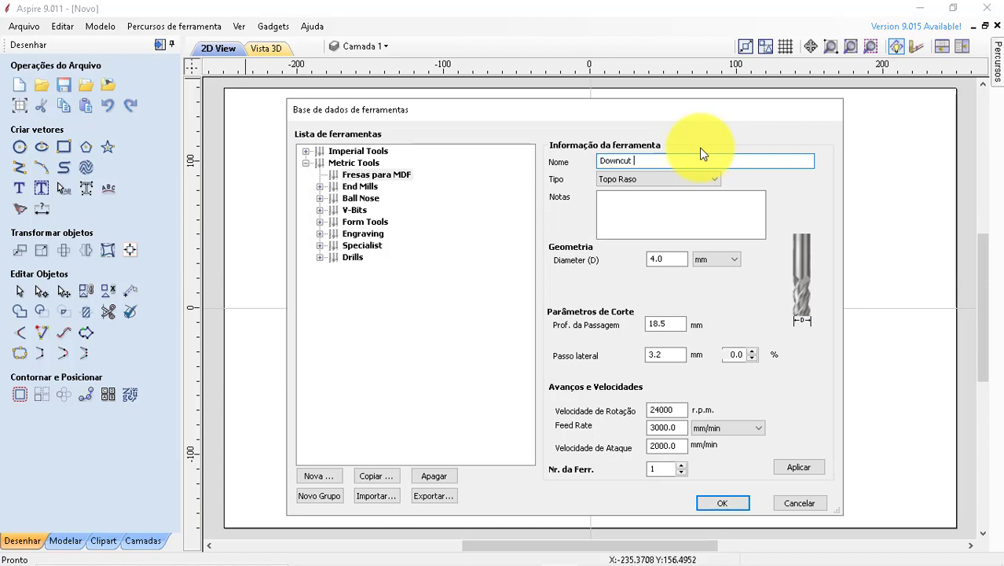
{"action": "type", "text": "1 corte 4mm"}
{"action": "type", "text": "X22mm -"}
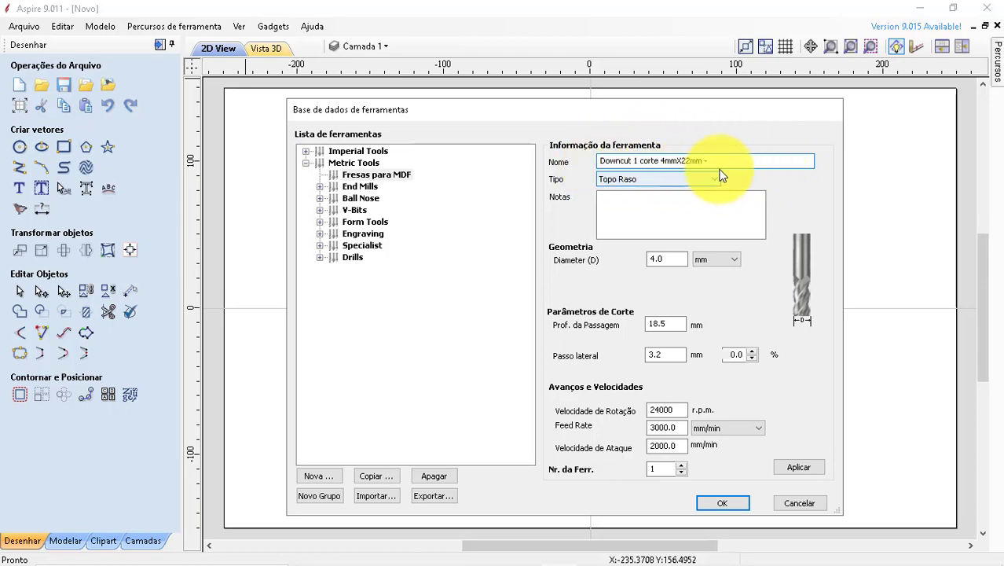
{"action": "left_click_drag", "start_coordinate": [734, 161], "coordinate": [591, 161]}
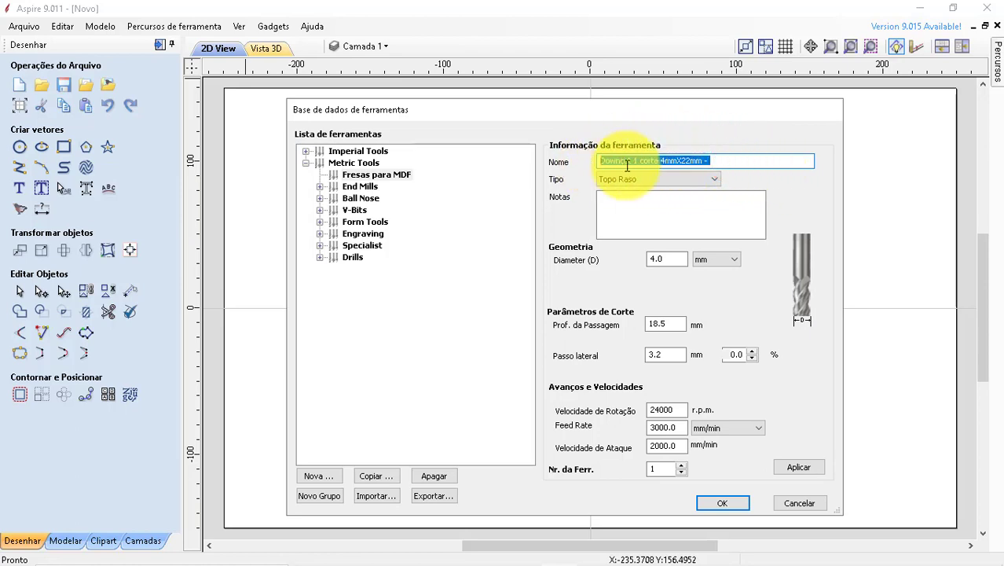
{"action": "left_click", "coordinate": [739, 161]}
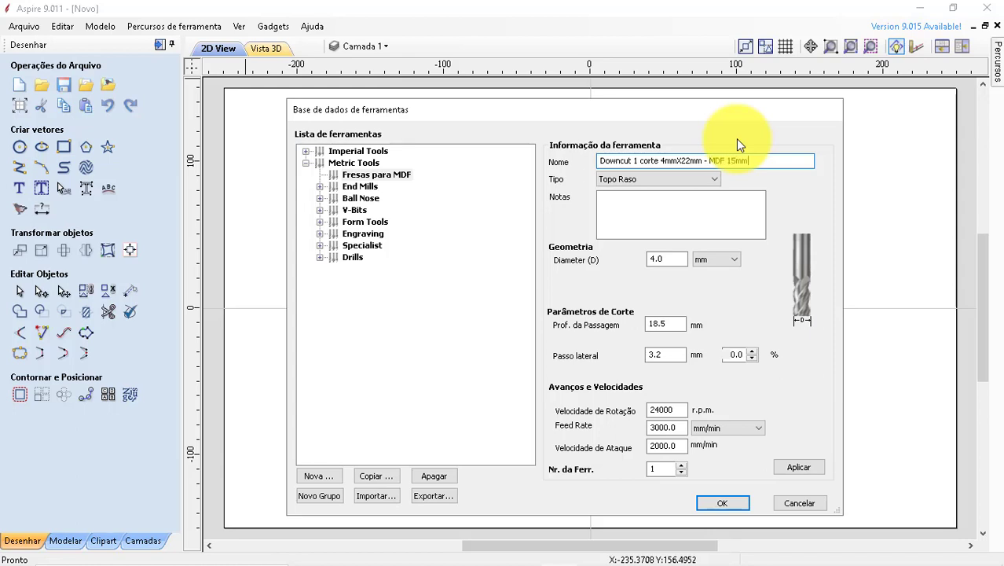
{"action": "type", "text": "m"}
Step: Enter the tool's notes on four lines: "Downcut 1 corte 4mm", "MDF 15mm", "Corte em passe único" and "Spindle 3CV"
{"action": "left_click", "coordinate": [652, 198]}
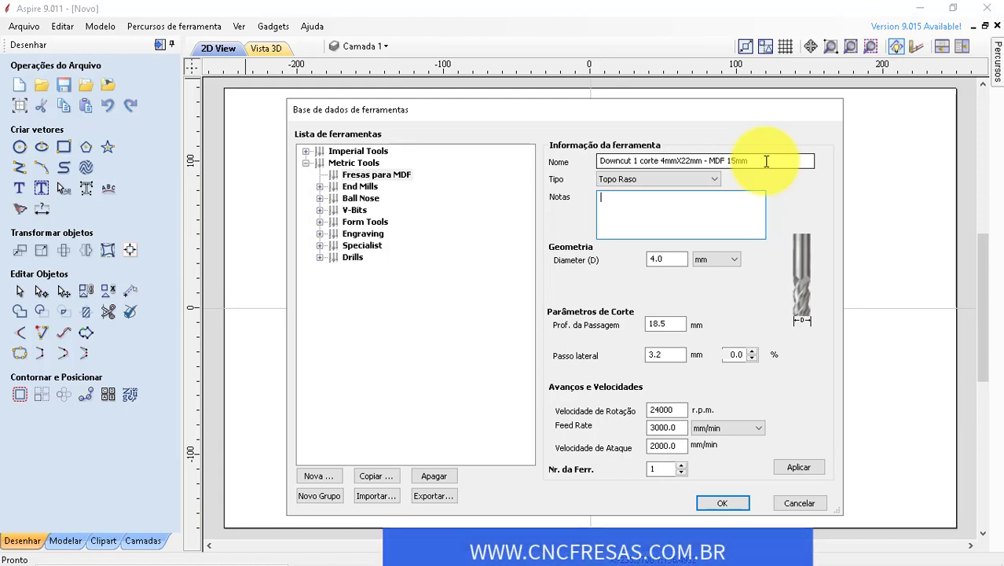
{"action": "type", "text": "Do"}
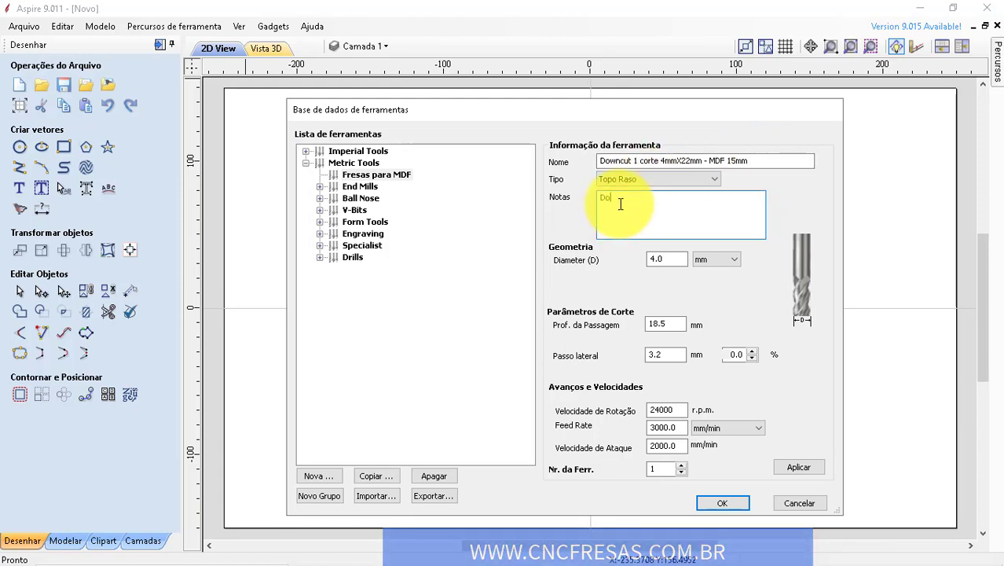
{"action": "type", "text": "wncut 1 c"}
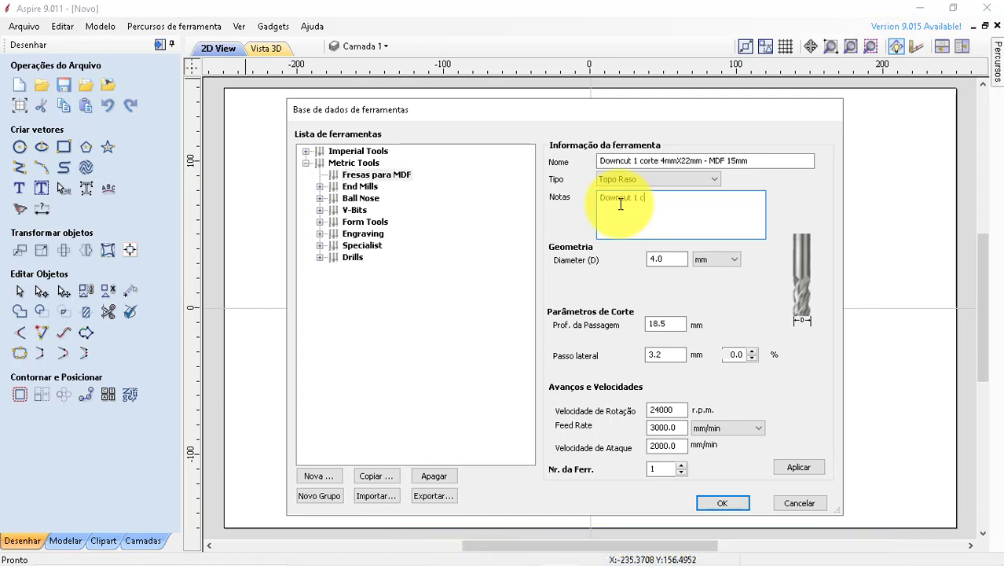
{"action": "type", "text": "orte 4mm"}
{"action": "key", "text": "Return"}
{"action": "type", "text": "MDF 15mm"}
{"action": "key", "text": "Return"}
{"action": "type", "text": "Corte em passe ú"}
{"action": "type", "text": "nico"}
{"action": "key", "text": "Return"}
{"action": "type", "text": "Spindle 3CV"}
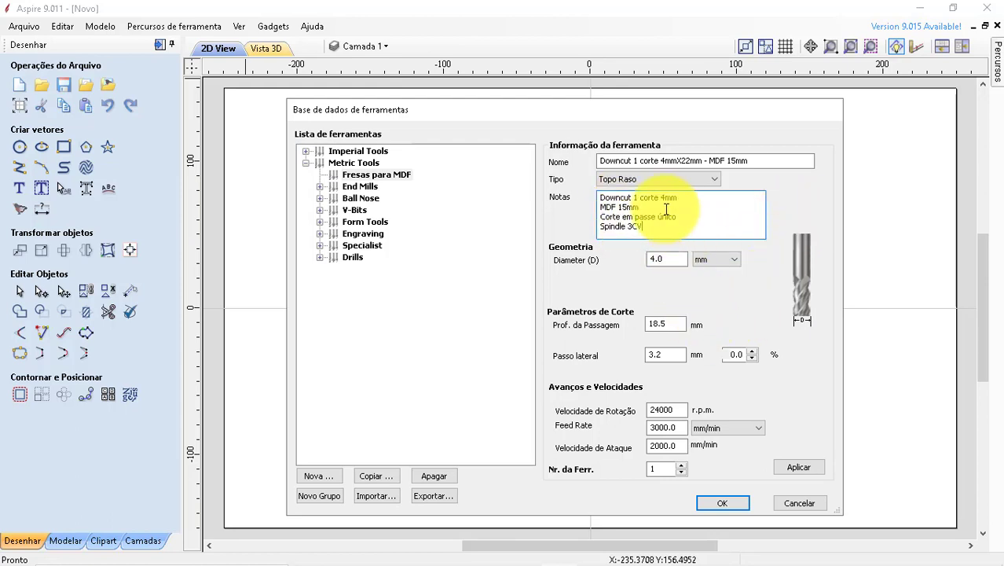
{"action": "left_click_drag", "start_coordinate": [693, 201], "coordinate": [593, 199]}
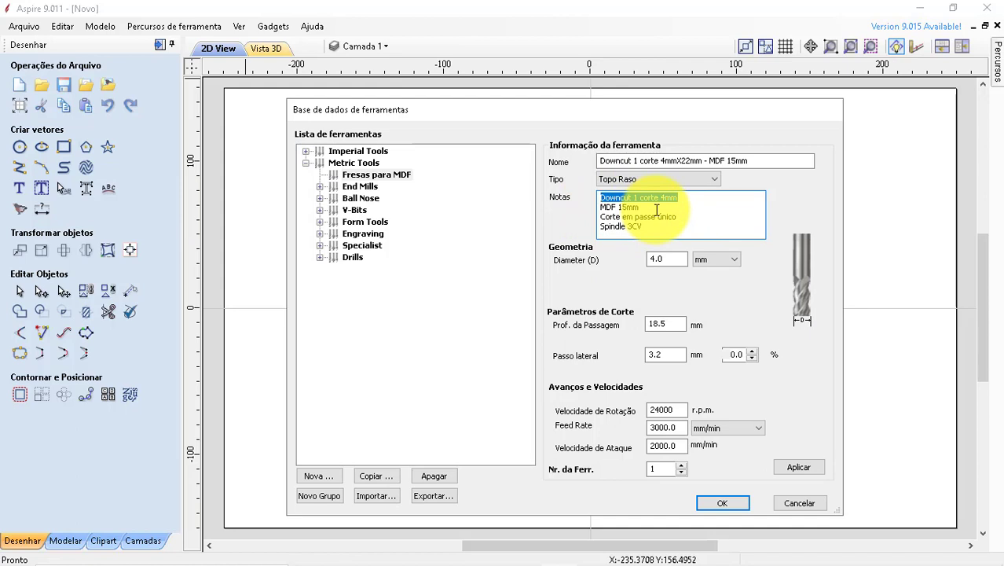
{"action": "left_click_drag", "start_coordinate": [657, 210], "coordinate": [589, 209]}
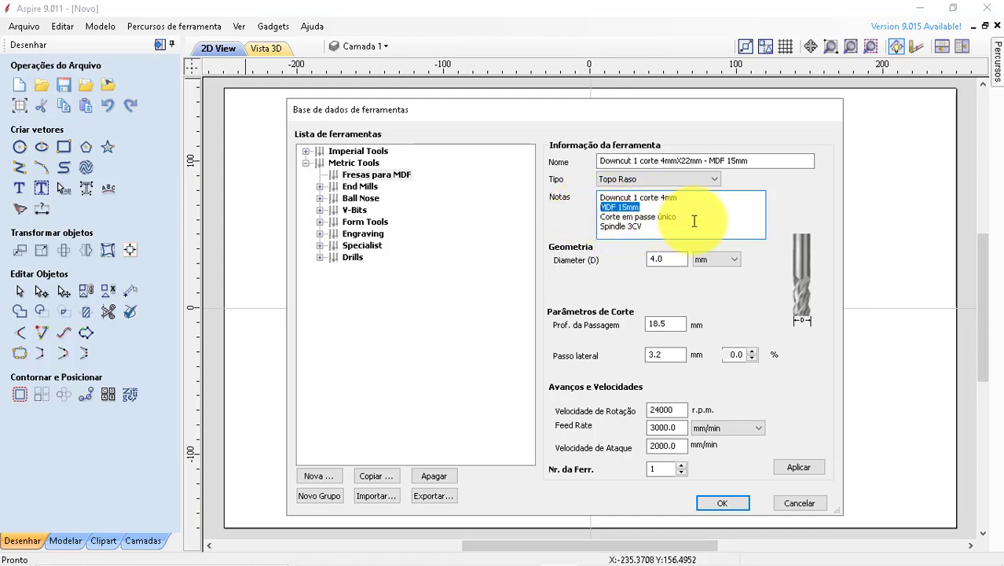
{"action": "left_click_drag", "start_coordinate": [694, 221], "coordinate": [590, 217]}
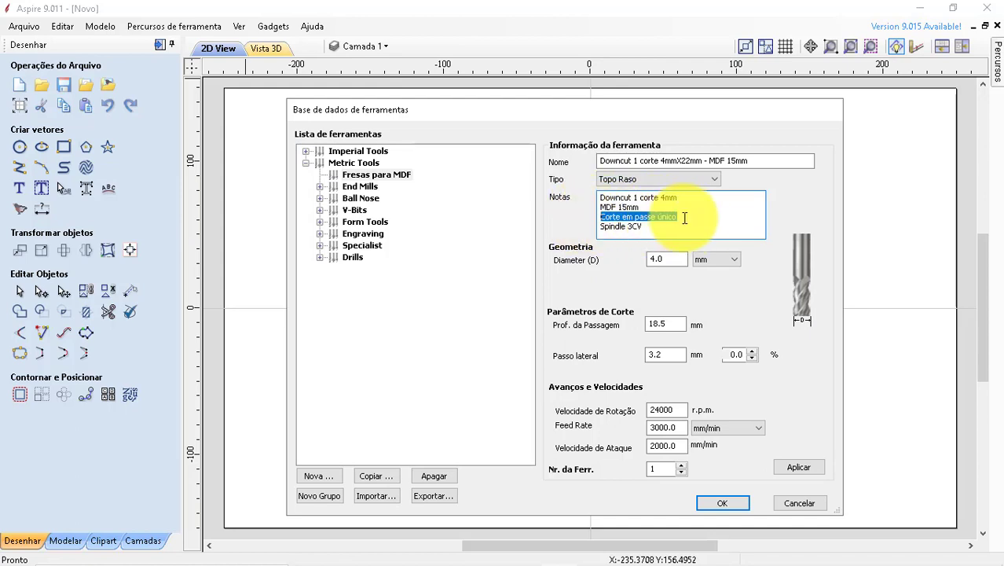
{"action": "left_click", "coordinate": [688, 218]}
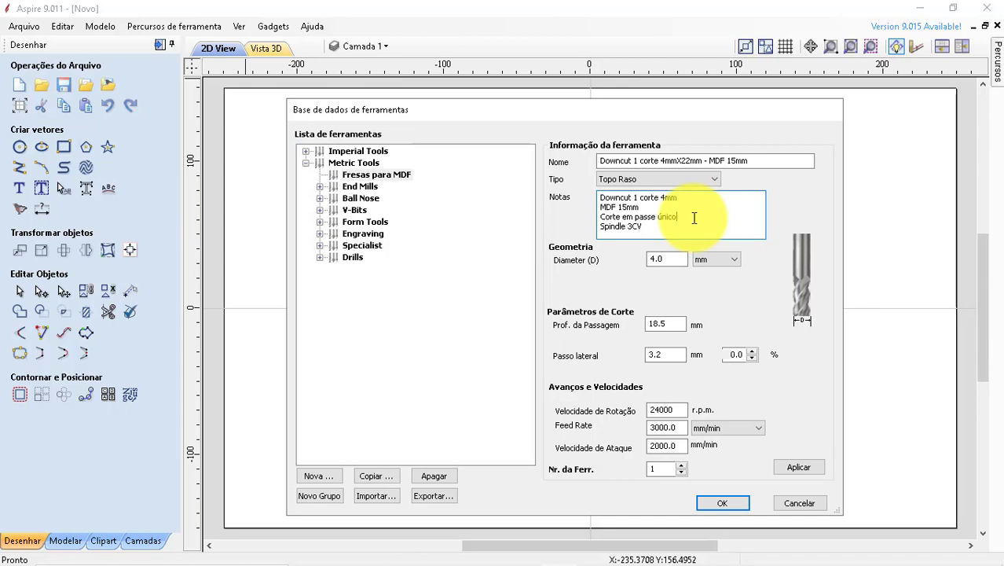
{"action": "left_click_drag", "start_coordinate": [684, 226], "coordinate": [596, 228]}
{"action": "left_click", "coordinate": [661, 227]}
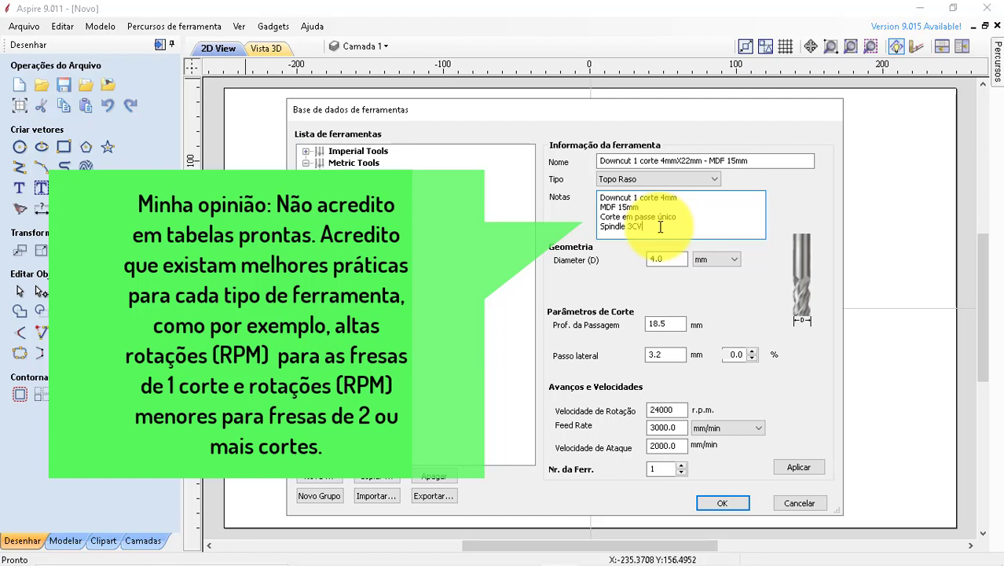
Step: Set the new tool's pass depth to 15,5 mm
{"action": "left_click", "coordinate": [666, 258]}
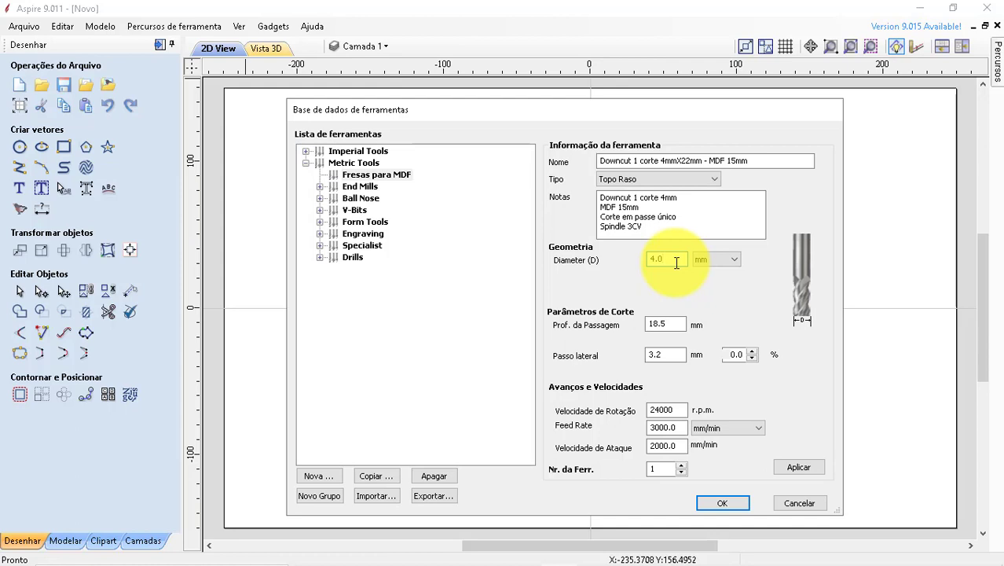
{"action": "left_click", "coordinate": [652, 324]}
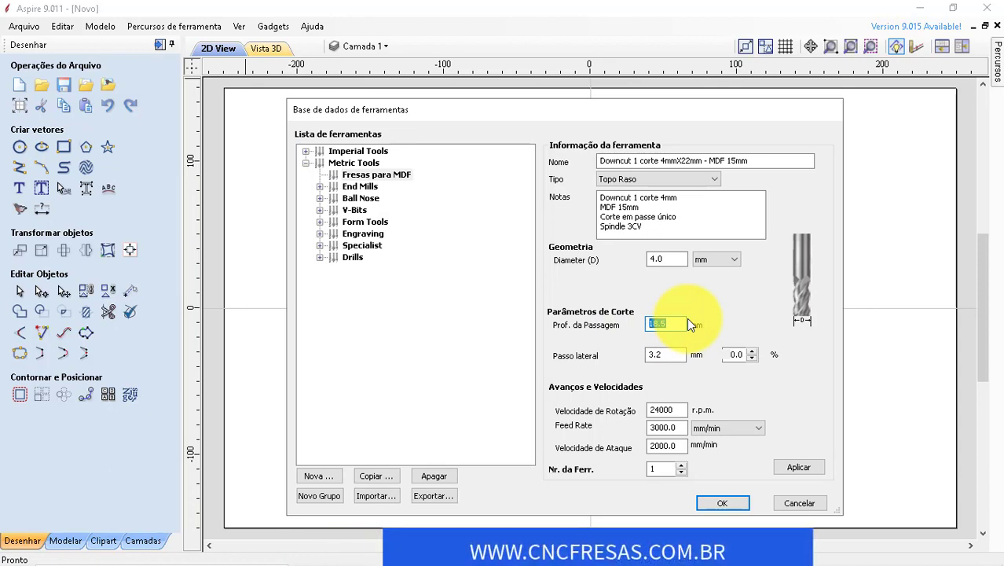
{"action": "type", "text": "15."}
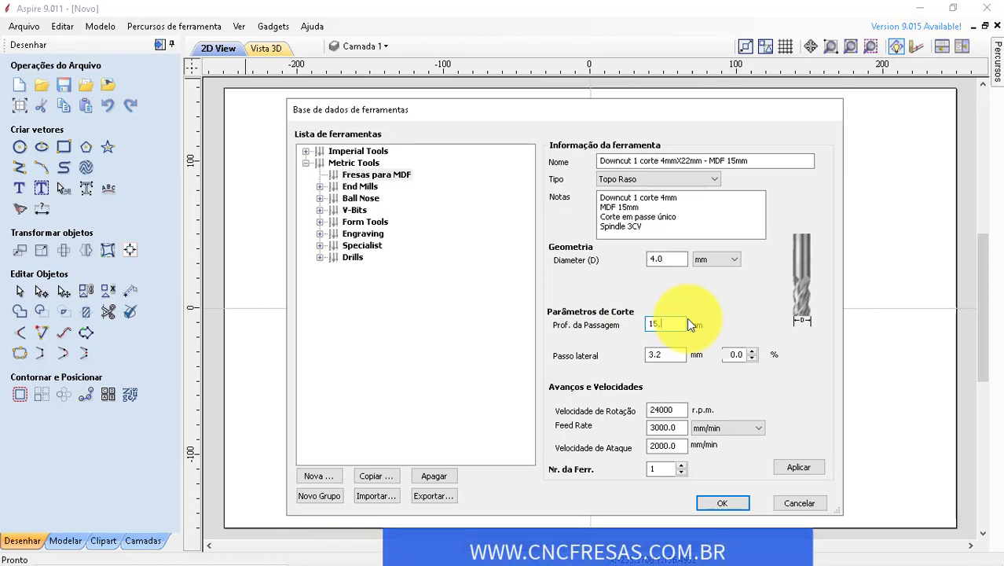
{"action": "type", "text": "5"}
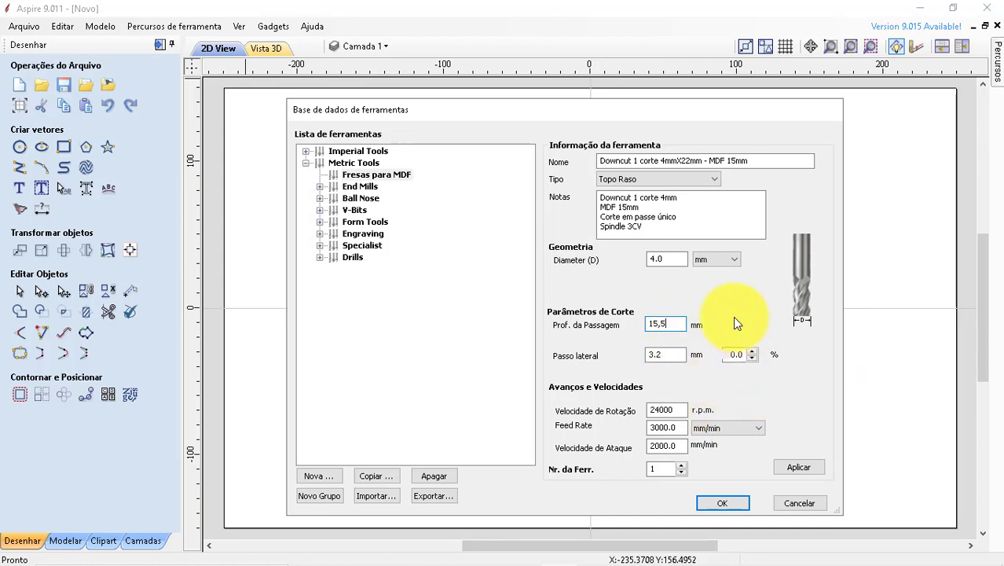
Step: Set the tool's stepover percentage to 80 %
{"action": "left_click", "coordinate": [672, 355]}
{"action": "left_click_drag", "start_coordinate": [673, 358], "coordinate": [634, 356]}
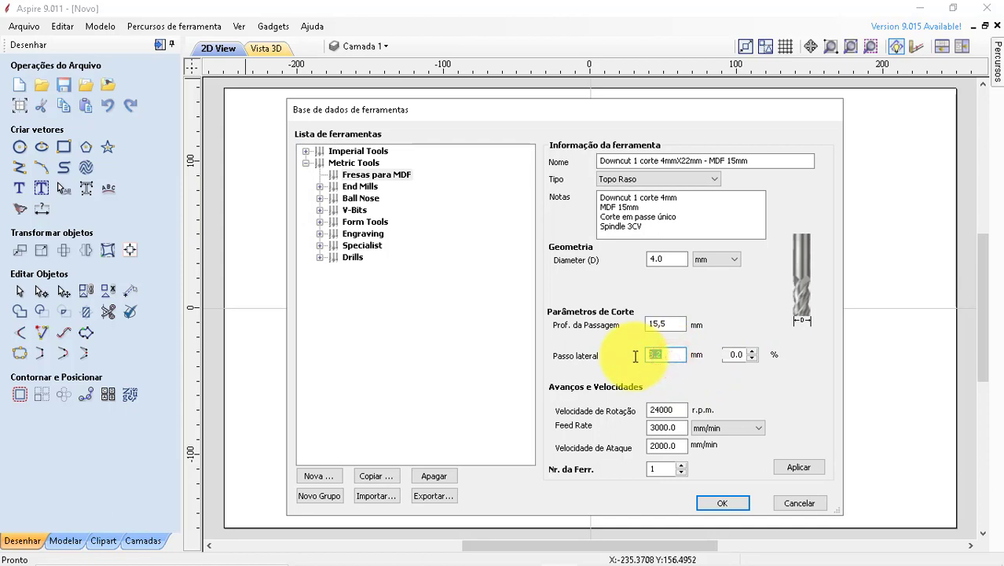
{"action": "left_click", "coordinate": [673, 355]}
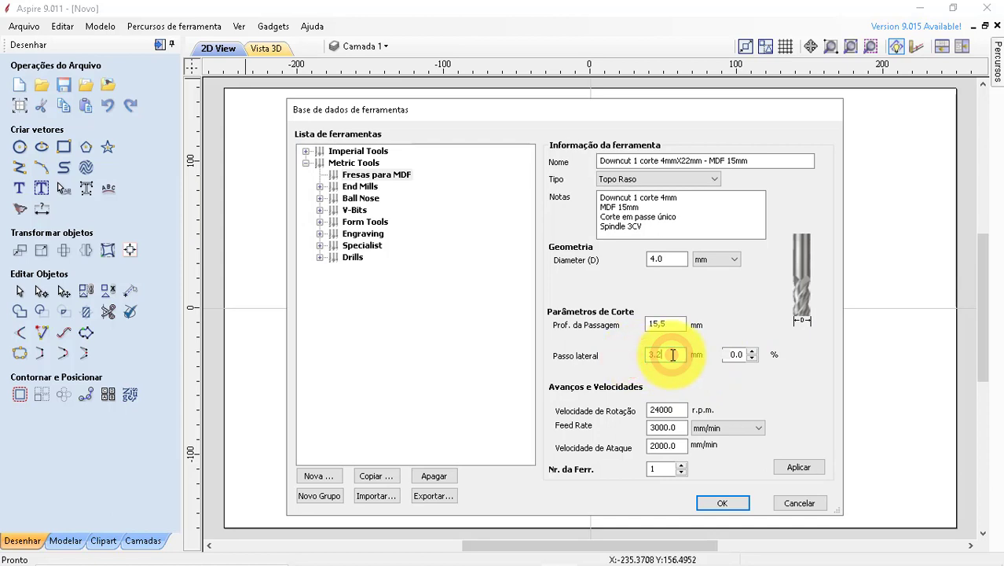
{"action": "left_click", "coordinate": [737, 359]}
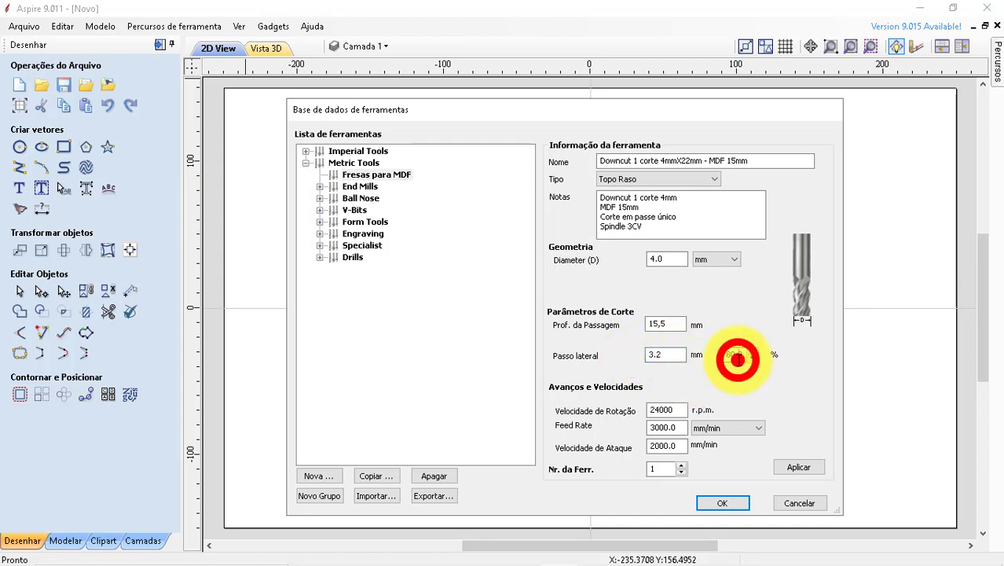
{"action": "left_click", "coordinate": [723, 356]}
{"action": "left_click_drag", "start_coordinate": [727, 355], "coordinate": [778, 358]}
{"action": "type", "text": "80"}
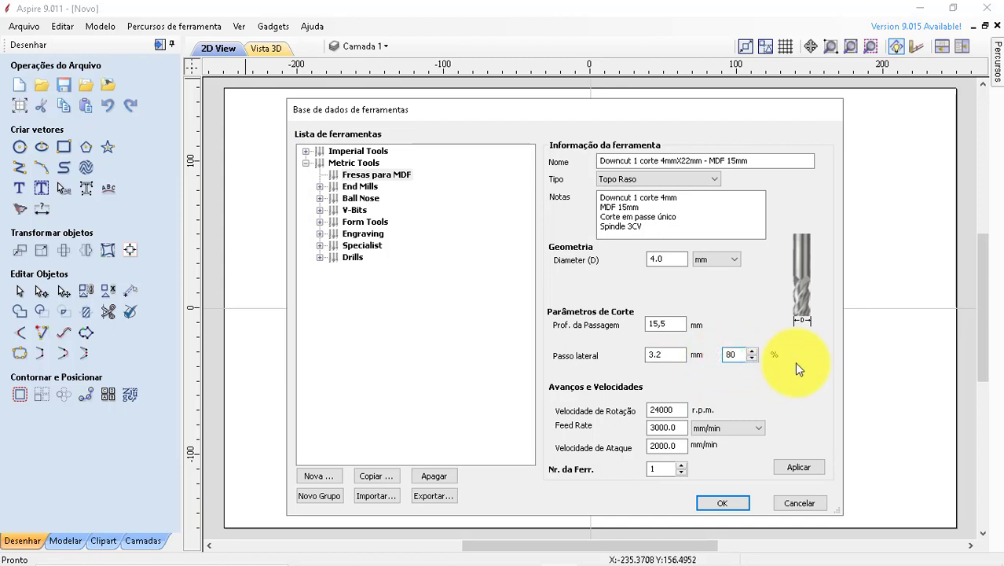
{"action": "key", "text": "Tab"}
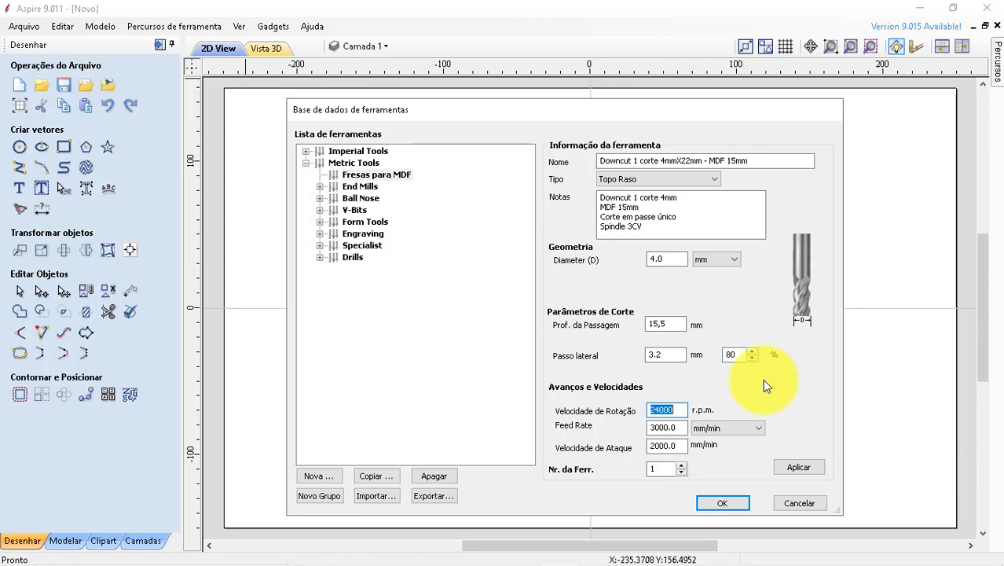
Step: Review the spindle speed and feed rate against the notes on cutter, material, single-pass cutting and spindle power
{"action": "left_click", "coordinate": [677, 408]}
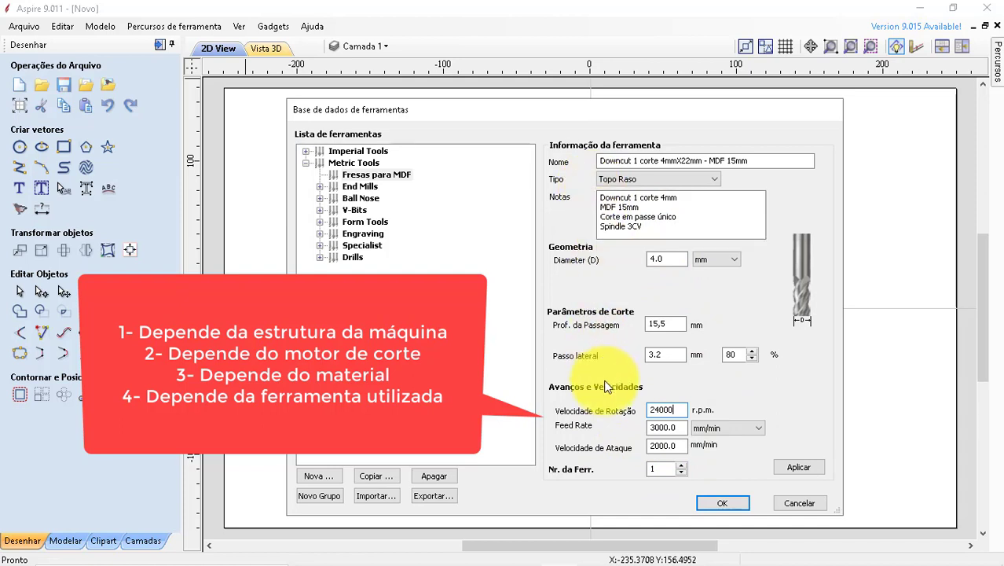
{"action": "left_click_drag", "start_coordinate": [685, 199], "coordinate": [598, 200]}
{"action": "left_click", "coordinate": [677, 409]}
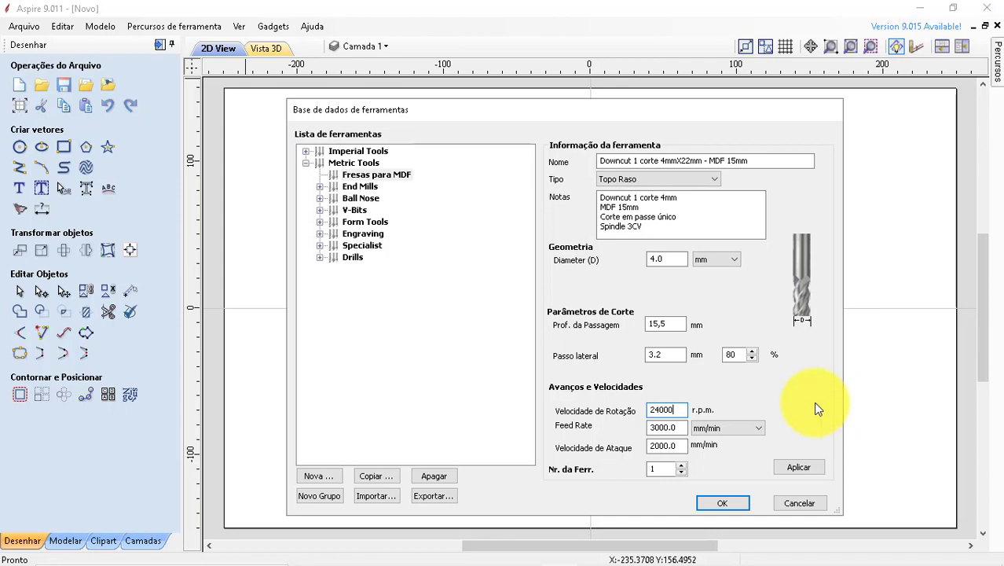
{"action": "left_click", "coordinate": [680, 426]}
{"action": "double_click", "coordinate": [680, 425]}
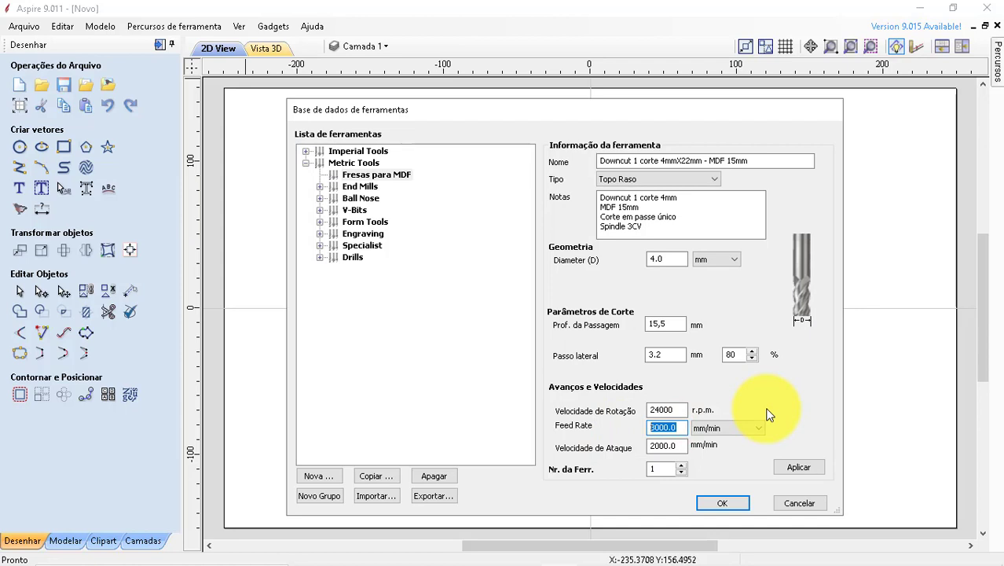
{"action": "left_click", "coordinate": [684, 430]}
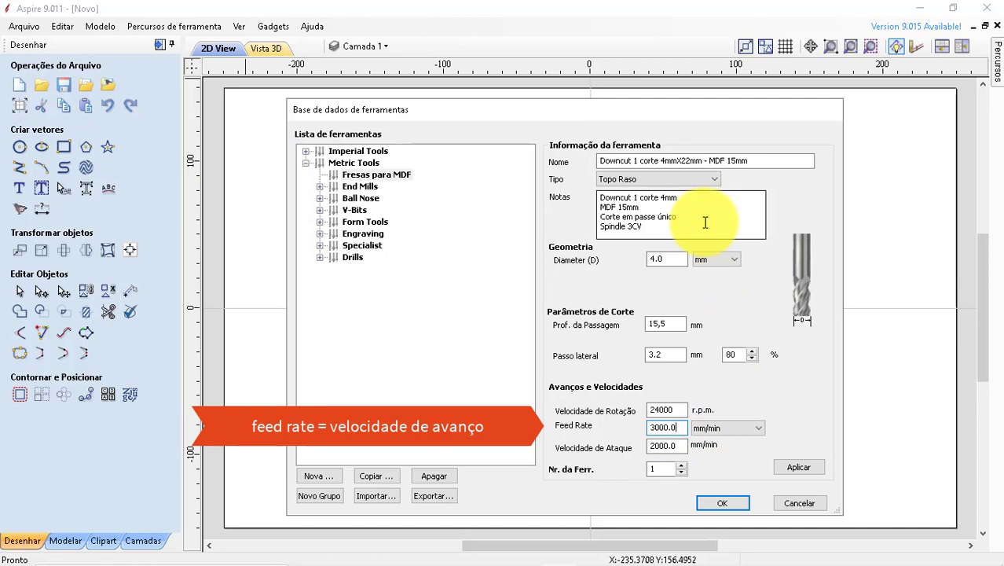
{"action": "left_click_drag", "start_coordinate": [668, 227], "coordinate": [576, 226]}
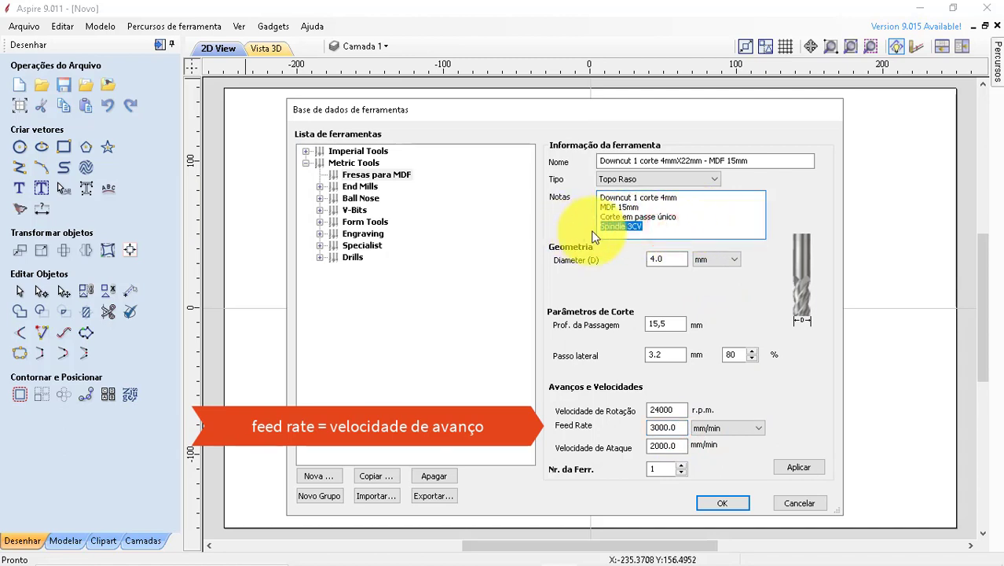
{"action": "left_click_drag", "start_coordinate": [693, 197], "coordinate": [583, 196]}
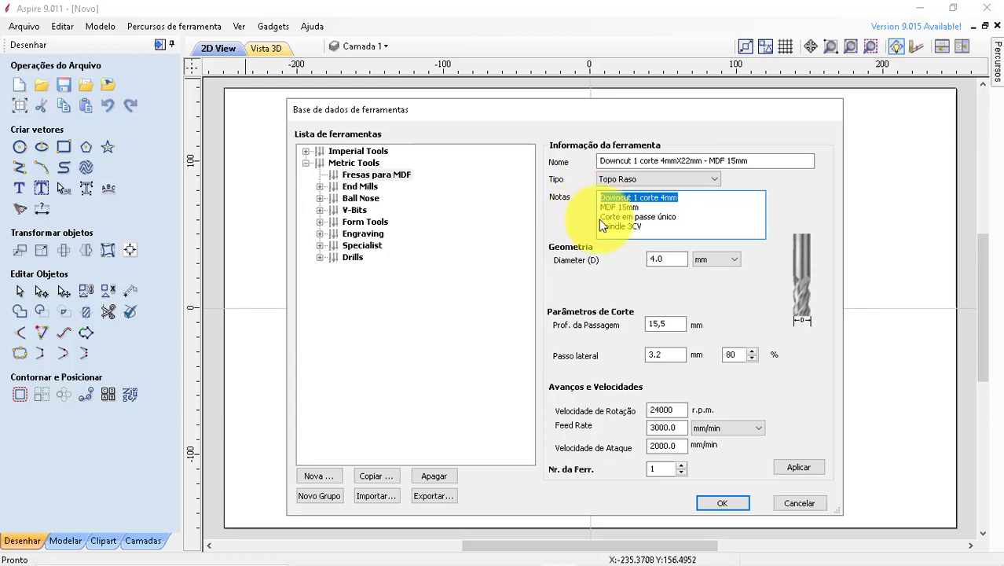
{"action": "mouse_move", "coordinate": [655, 210]}
{"action": "left_mouse_down"}
{"action": "mouse_move", "coordinate": [616, 224]}
{"action": "mouse_move", "coordinate": [576, 205]}
{"action": "left_mouse_up"}
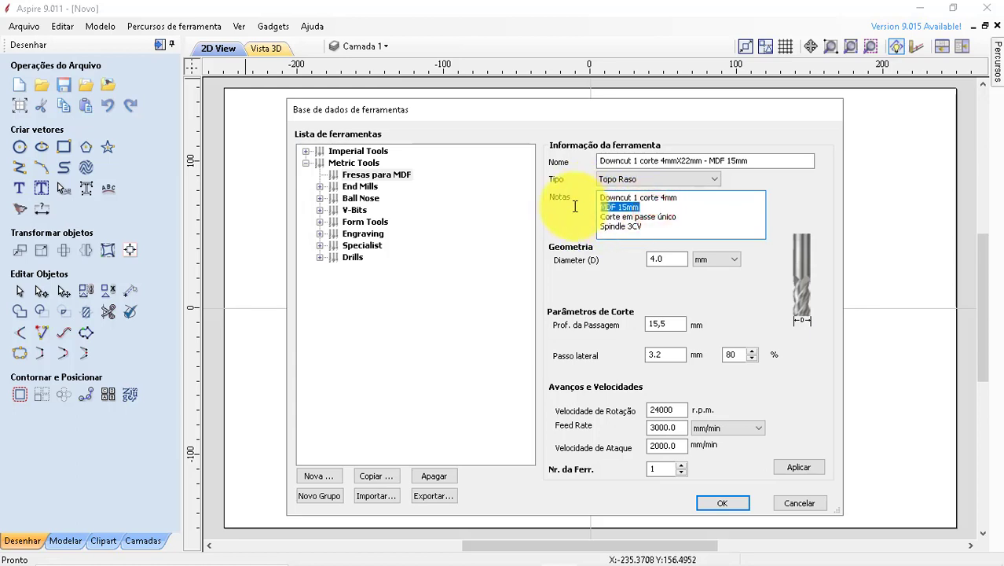
{"action": "right_click", "coordinate": [701, 220]}
{"action": "left_click_drag", "start_coordinate": [702, 220], "coordinate": [575, 217]}
Step: Set the tool's feed rate to 3600 mm/min
{"action": "double_click", "coordinate": [683, 430]}
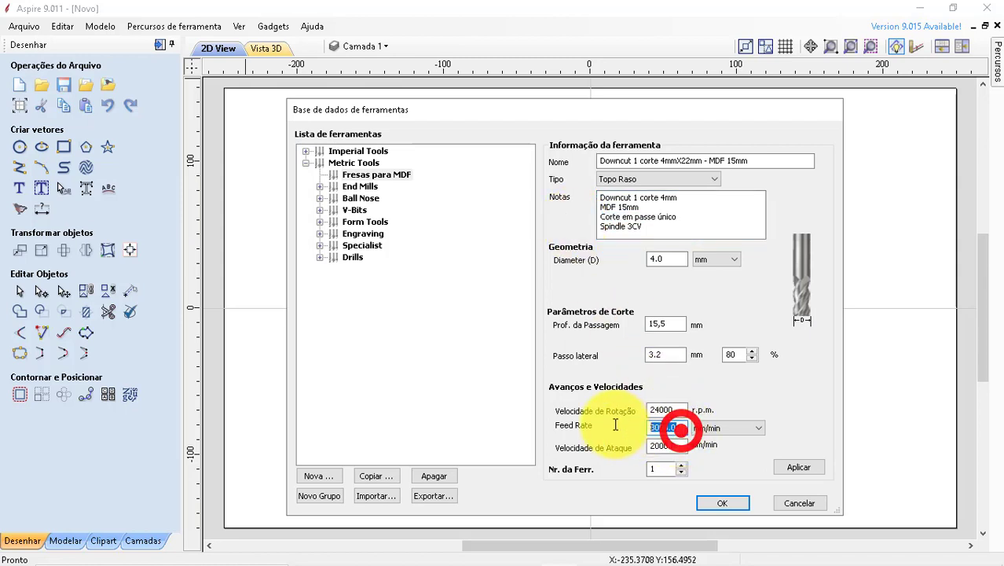
{"action": "type", "text": "3600"}
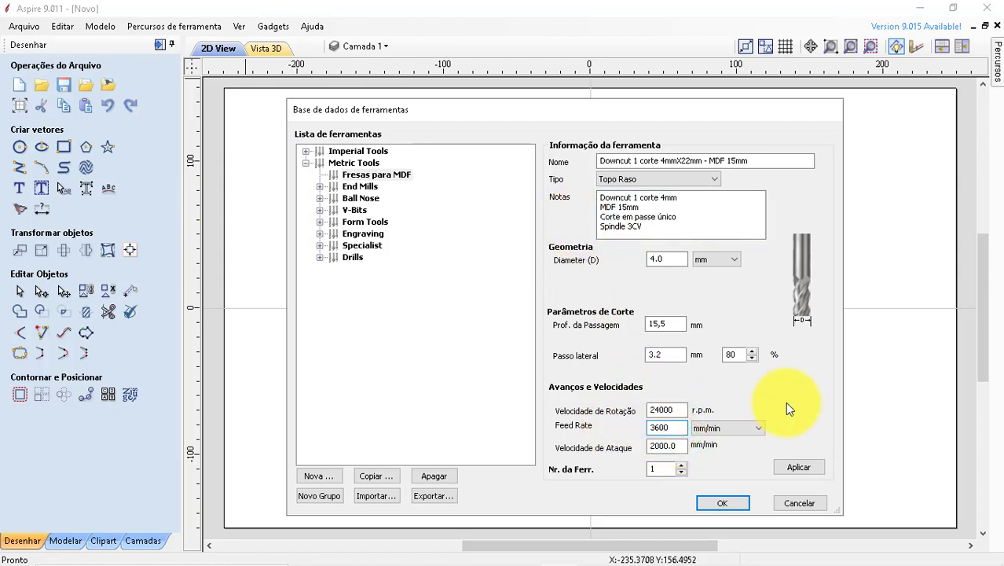
{"action": "key", "text": "Tab"}
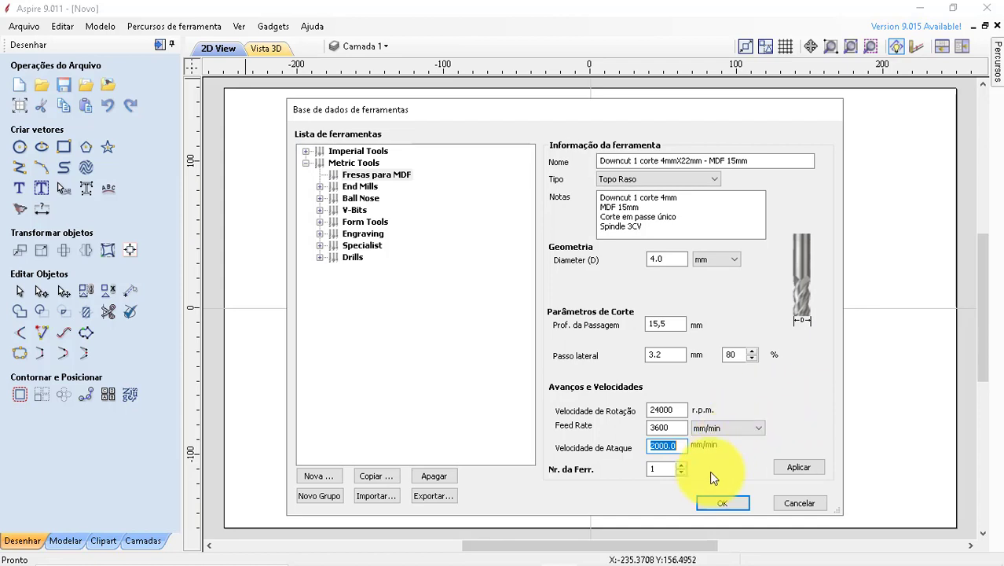
Step: Keep the plunge rate at 2000 mm/min and apply the settings to store the tool in the Fresas para MDF group
{"action": "left_click", "coordinate": [681, 430]}
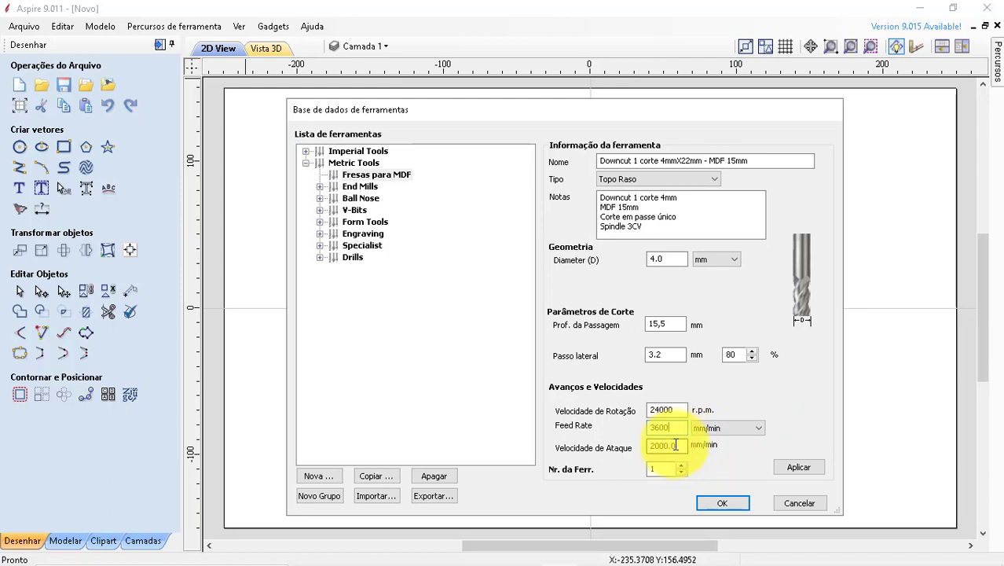
{"action": "double_click", "coordinate": [679, 446]}
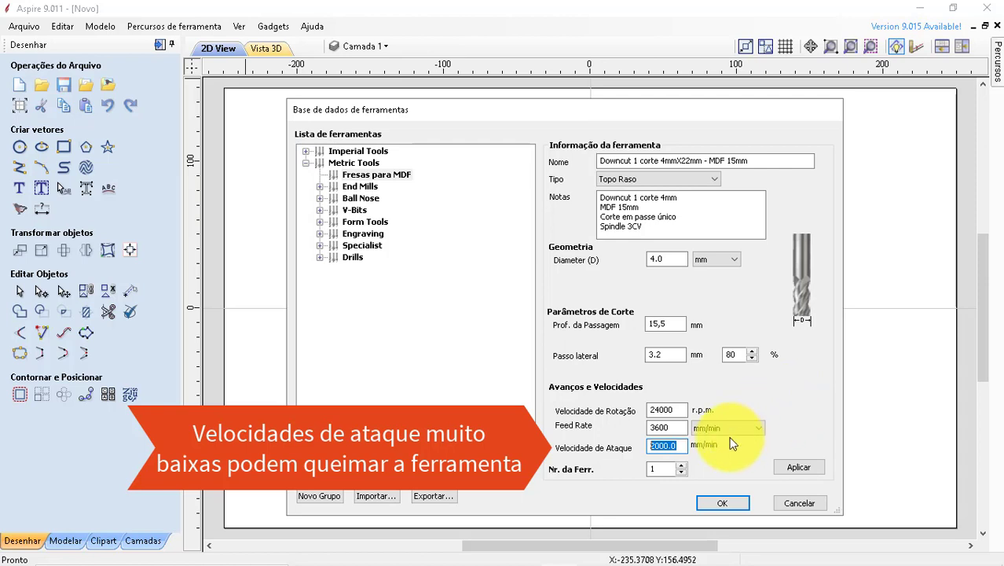
{"action": "left_click", "coordinate": [681, 446]}
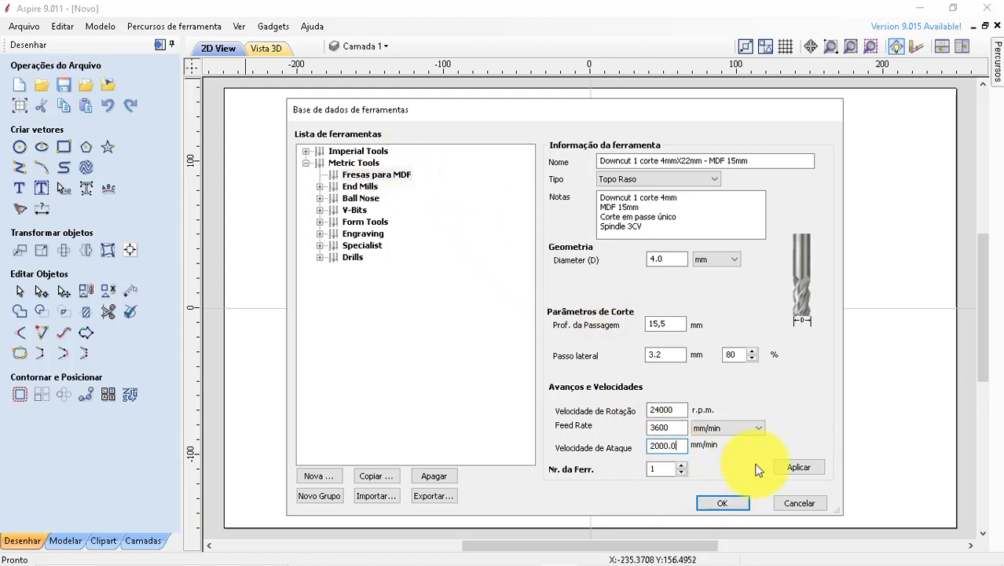
{"action": "left_click", "coordinate": [800, 468]}
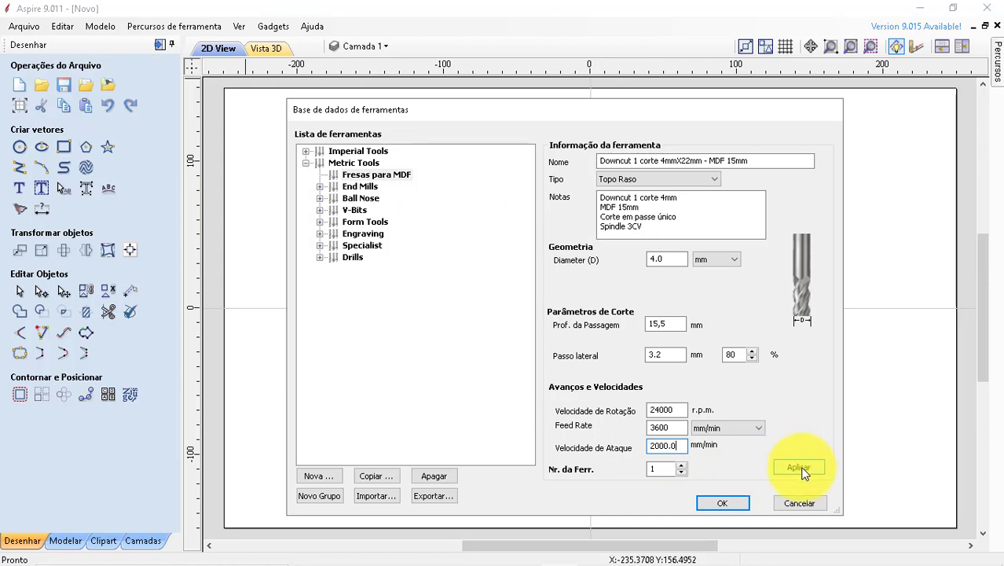
{"action": "left_click", "coordinate": [799, 468]}
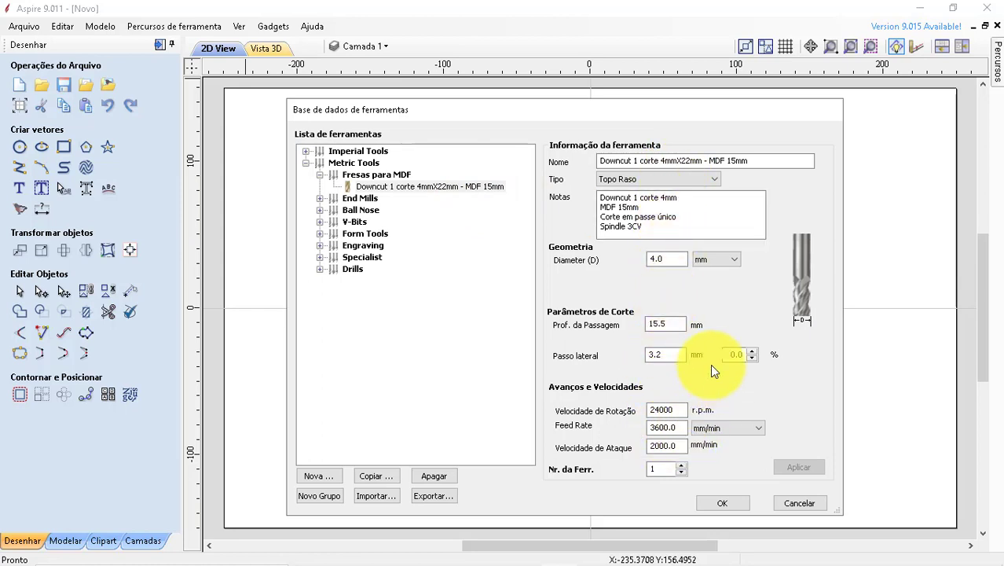
{"action": "left_click", "coordinate": [648, 228]}
{"action": "left_click_drag", "start_coordinate": [648, 228], "coordinate": [597, 229]}
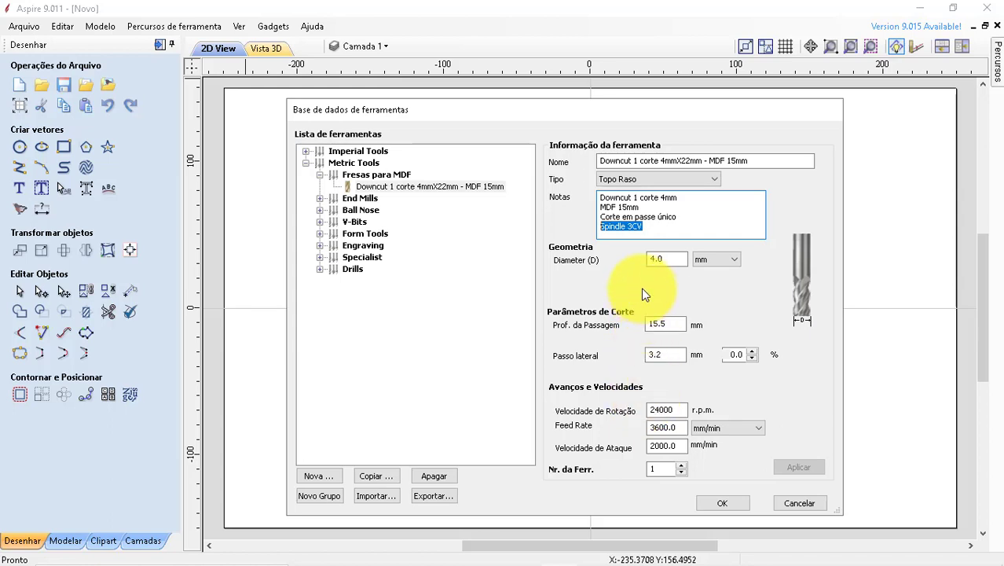
{"action": "left_click", "coordinate": [768, 159]}
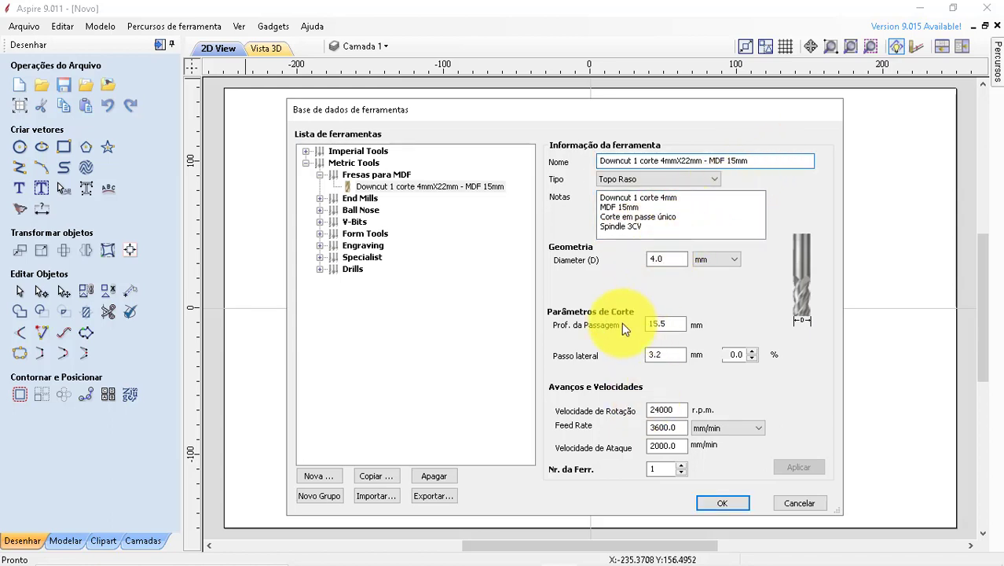
{"action": "left_click", "coordinate": [730, 303]}
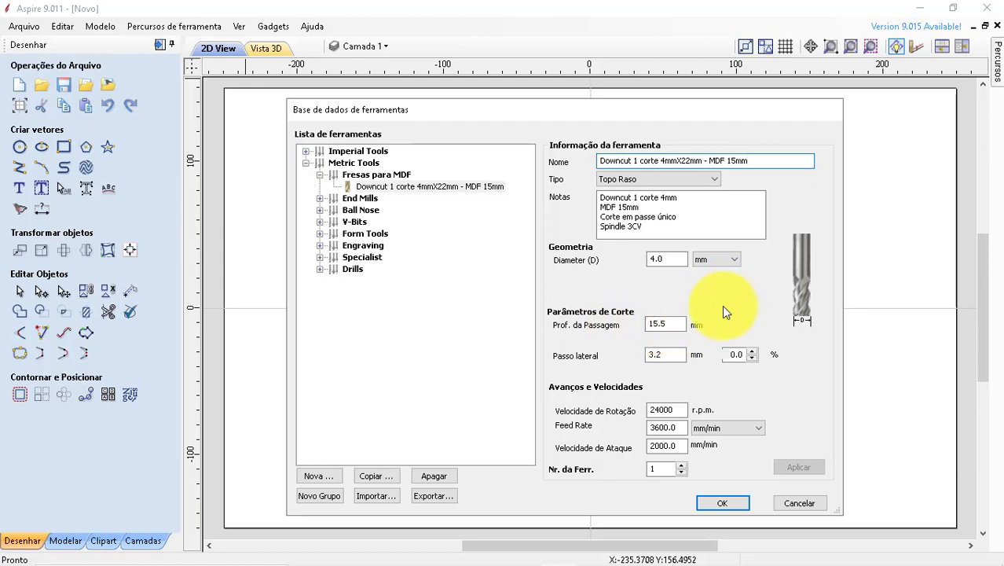
Step: Duplicate the 4 mm downcut tool and name the copy "Downcut 1 corte 4mmX22mm - MDF 18mm"
{"action": "left_click", "coordinate": [423, 187]}
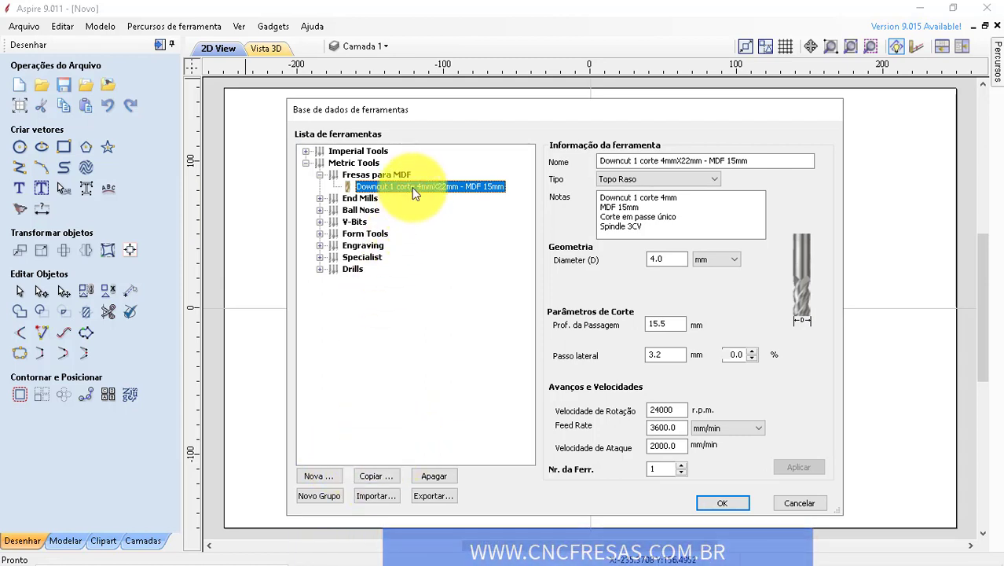
{"action": "left_click", "coordinate": [376, 475]}
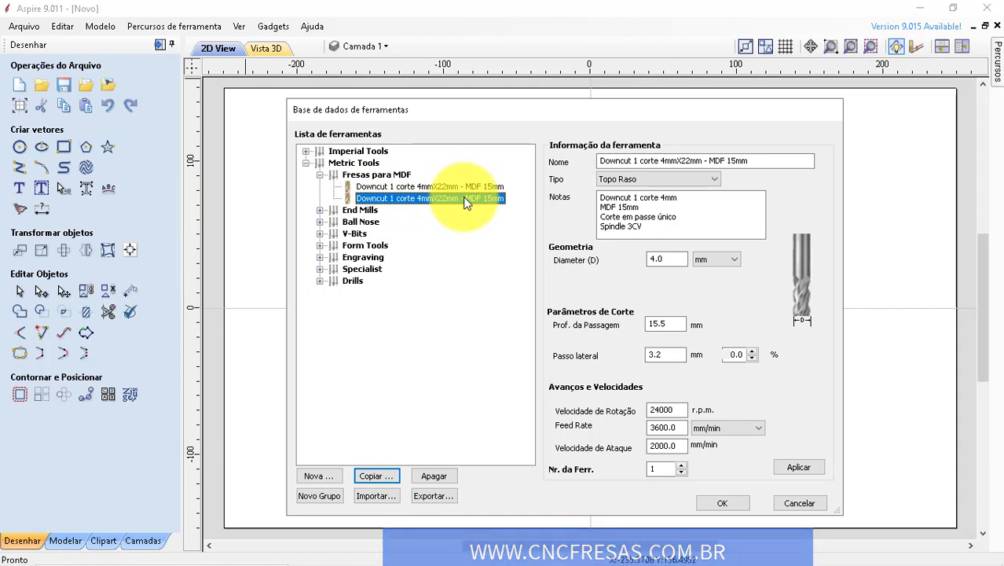
{"action": "left_click", "coordinate": [767, 161]}
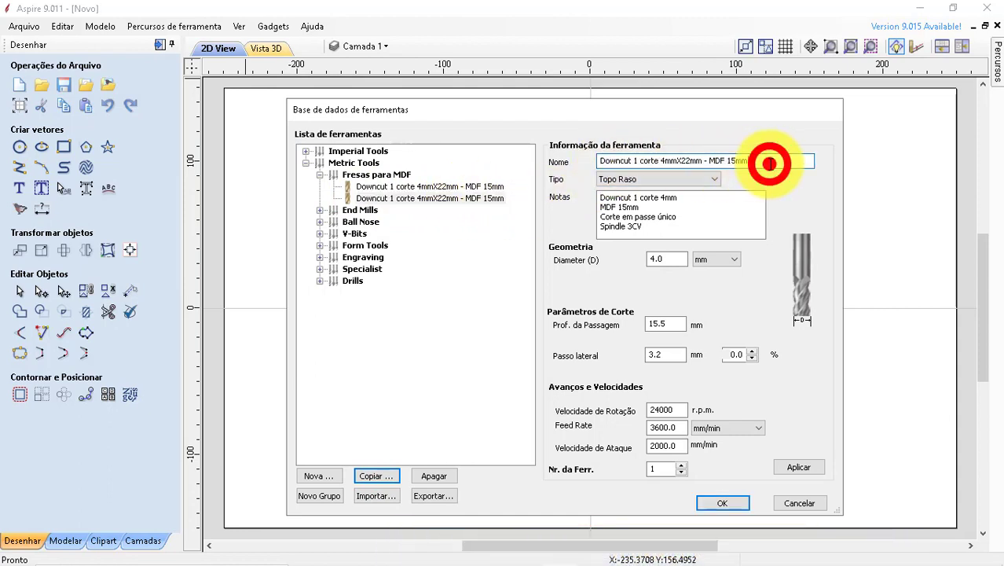
{"action": "left_click", "coordinate": [736, 160]}
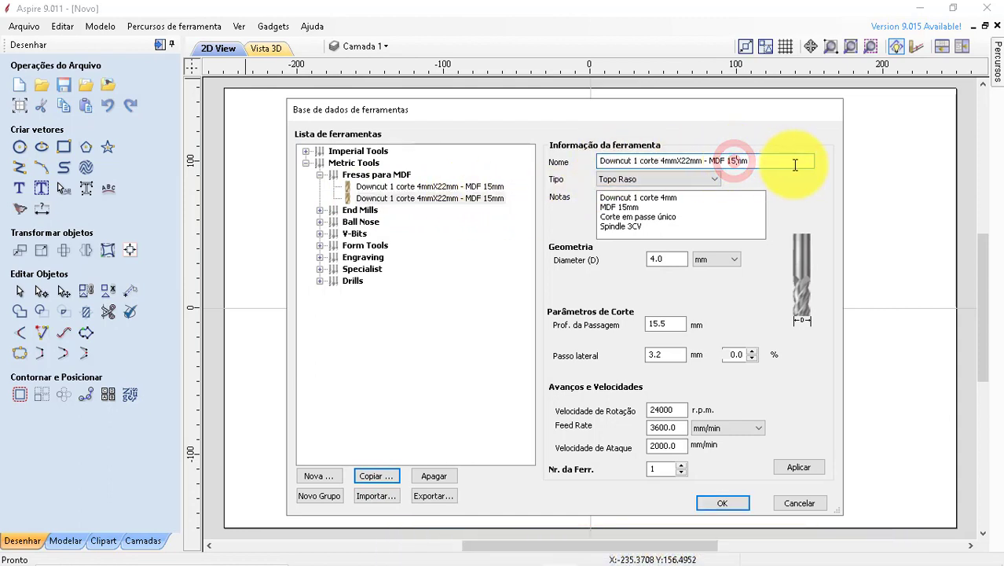
{"action": "key", "text": "BackSpace"}
{"action": "type", "text": "8"}
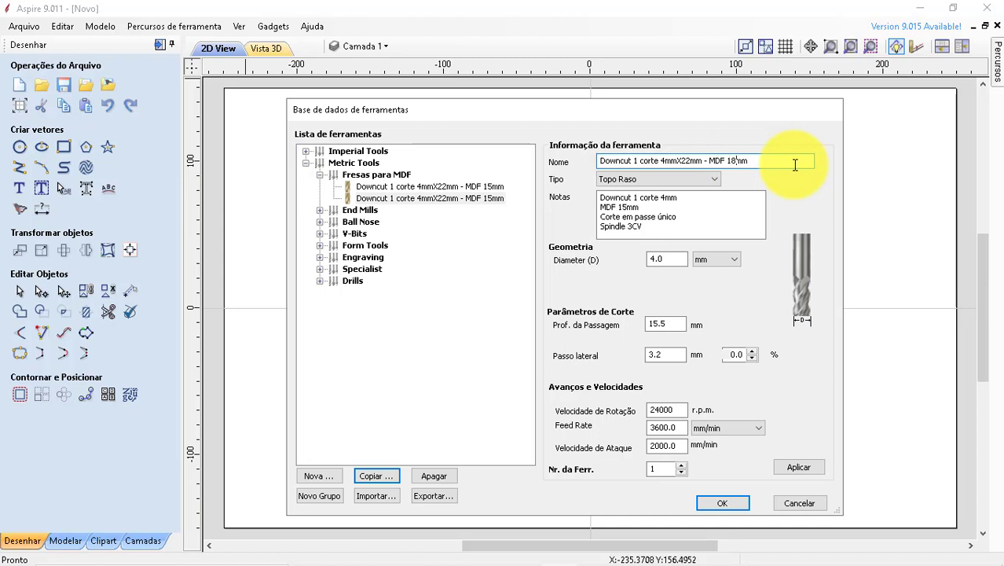
{"action": "left_click", "coordinate": [793, 161]}
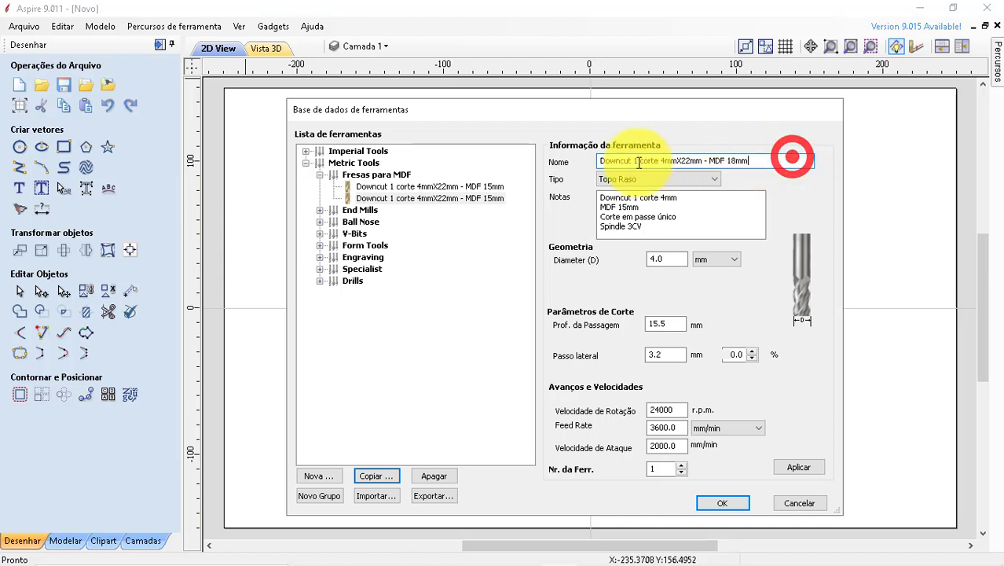
Step: Change the material line in the copied tool's notes to "MDF 18mm"
{"action": "left_click", "coordinate": [689, 202]}
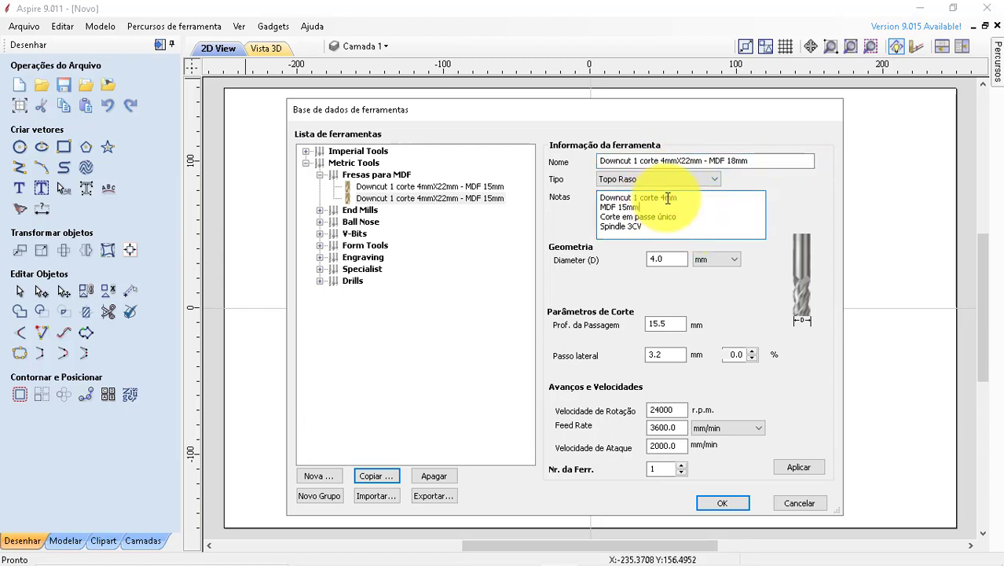
{"action": "left_click", "coordinate": [627, 207]}
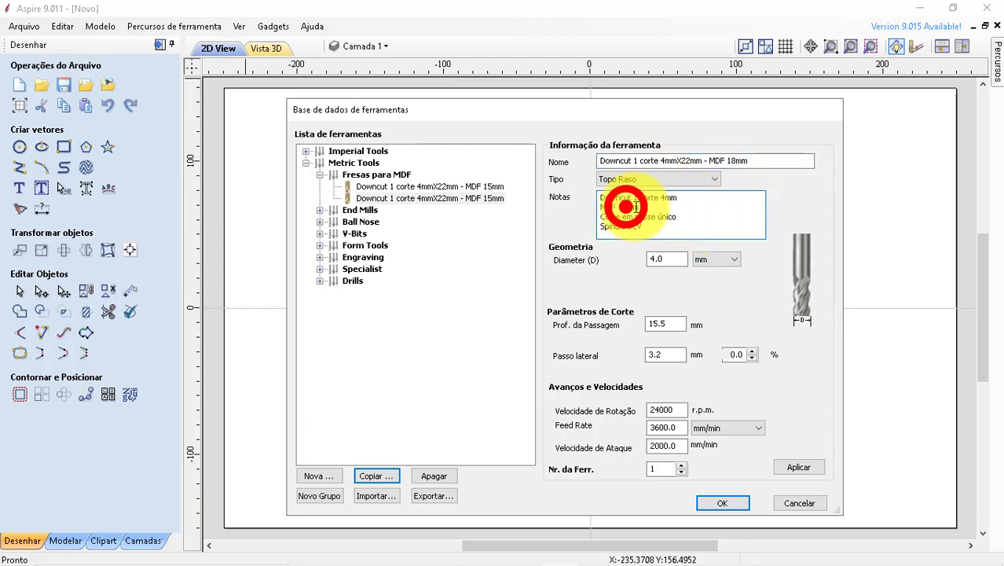
{"action": "key", "text": "BackSpace"}
{"action": "type", "text": "8"}
{"action": "left_click", "coordinate": [684, 218]}
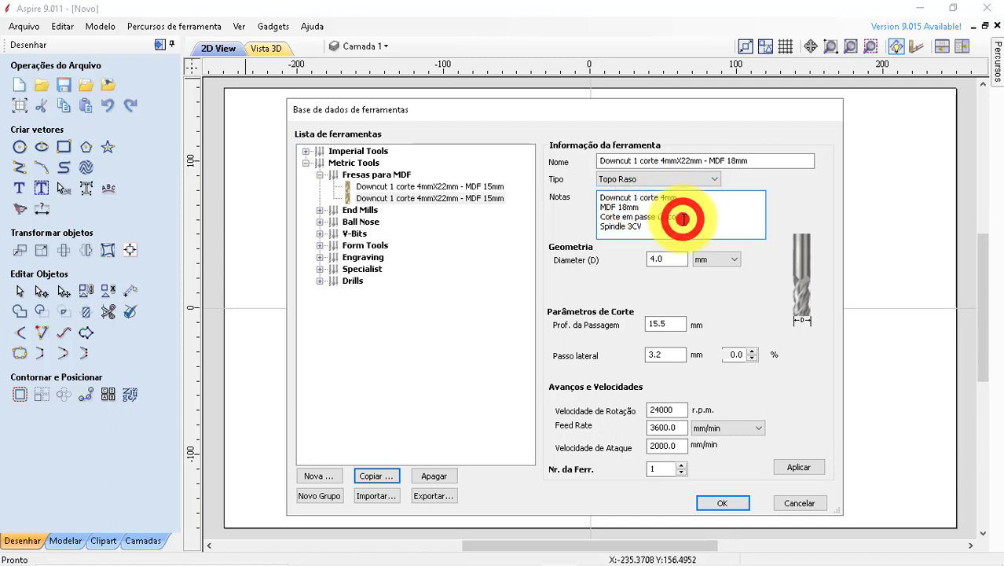
{"action": "left_click", "coordinate": [657, 230]}
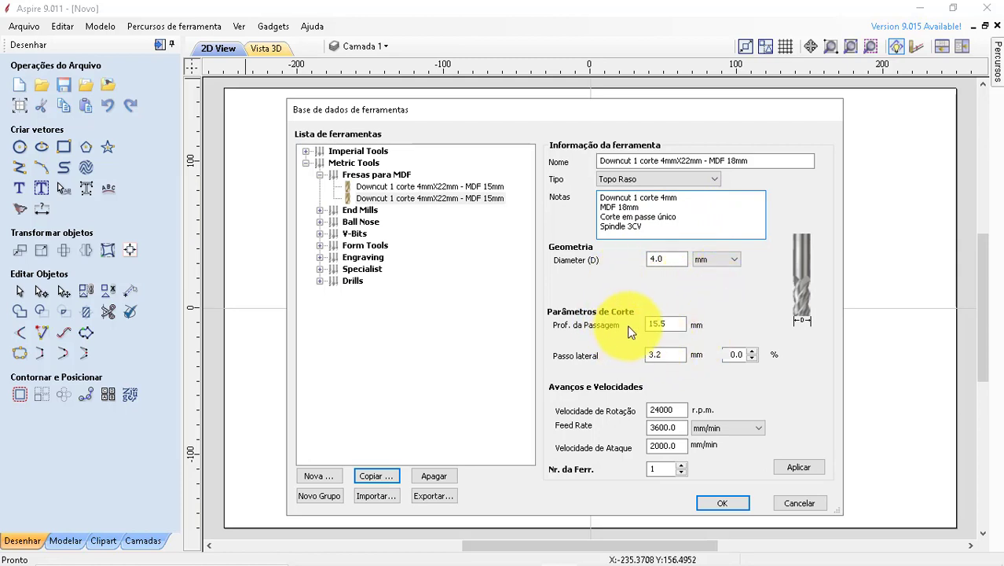
Step: Set the copied tool's pass depth to 18.5 mm and check its stepover percentage
{"action": "left_click_drag", "start_coordinate": [674, 324], "coordinate": [610, 324]}
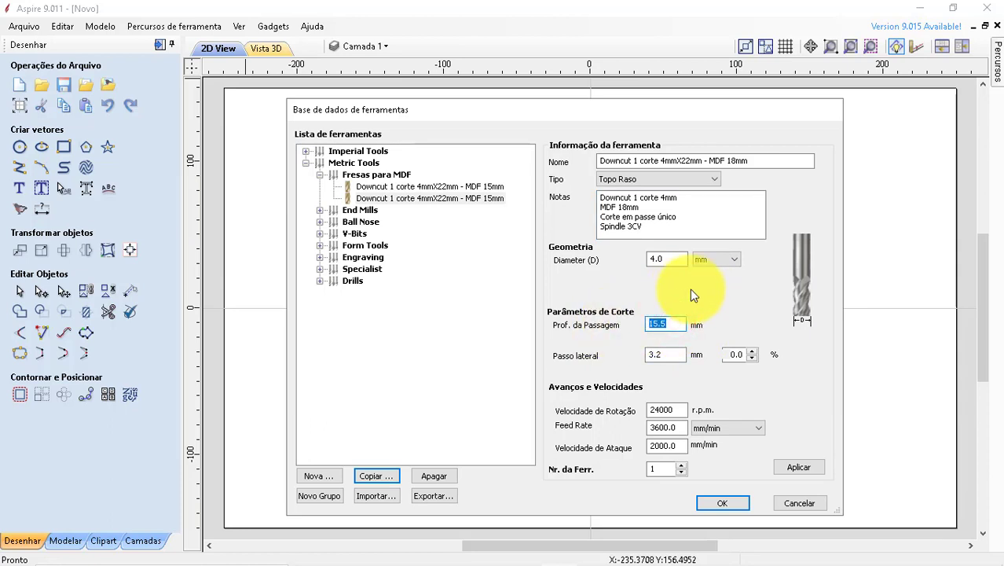
{"action": "type", "text": "18,5"}
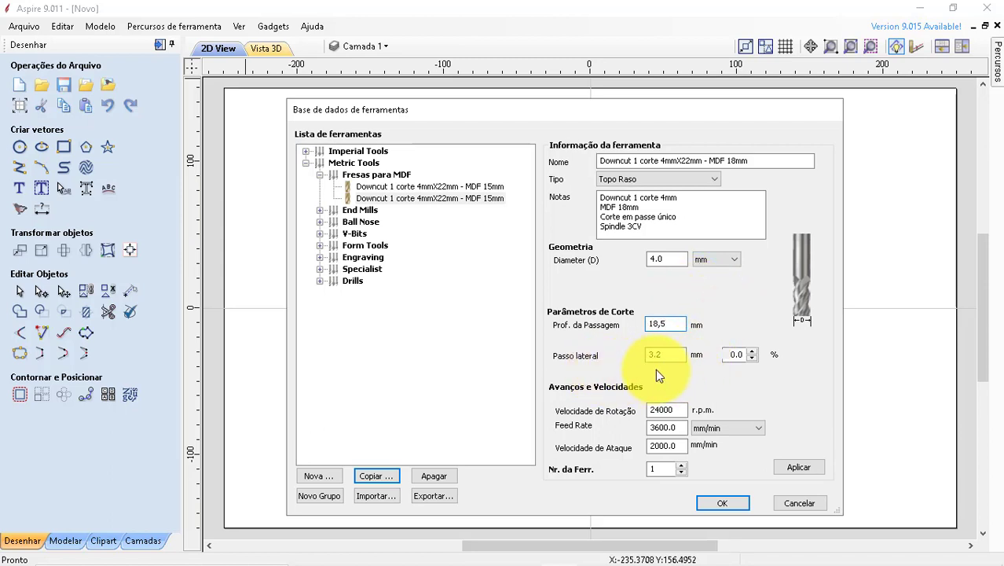
{"action": "left_click", "coordinate": [733, 353]}
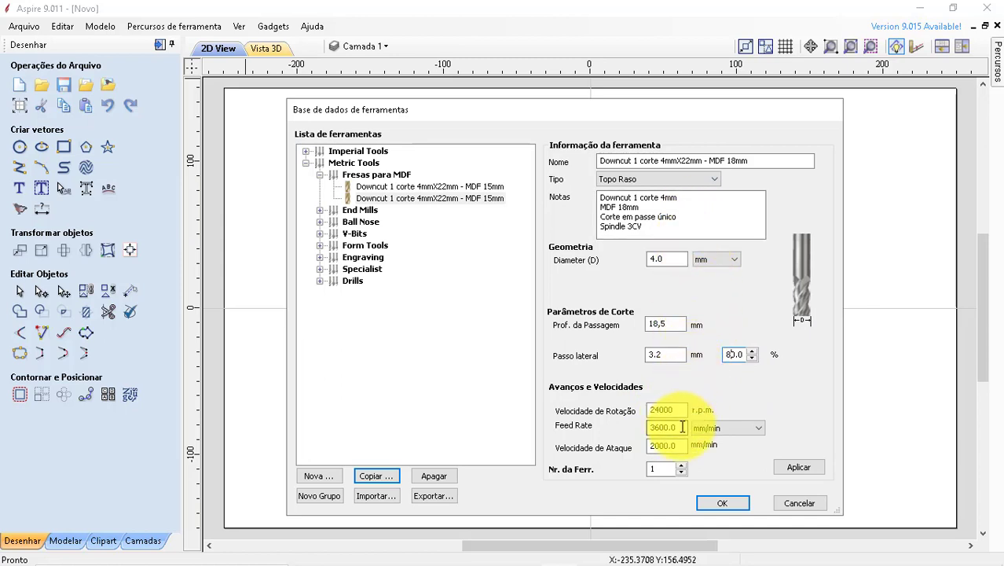
Step: Set the feed rate of the MDF 18mm tool to 3200 mm/min
{"action": "left_click_drag", "start_coordinate": [682, 427], "coordinate": [630, 425]}
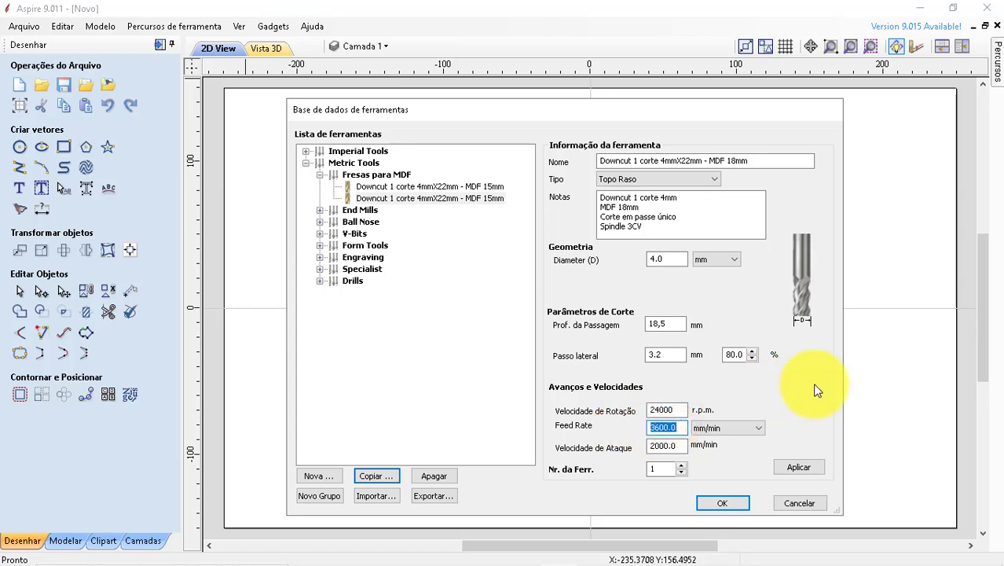
{"action": "type", "text": "32"}
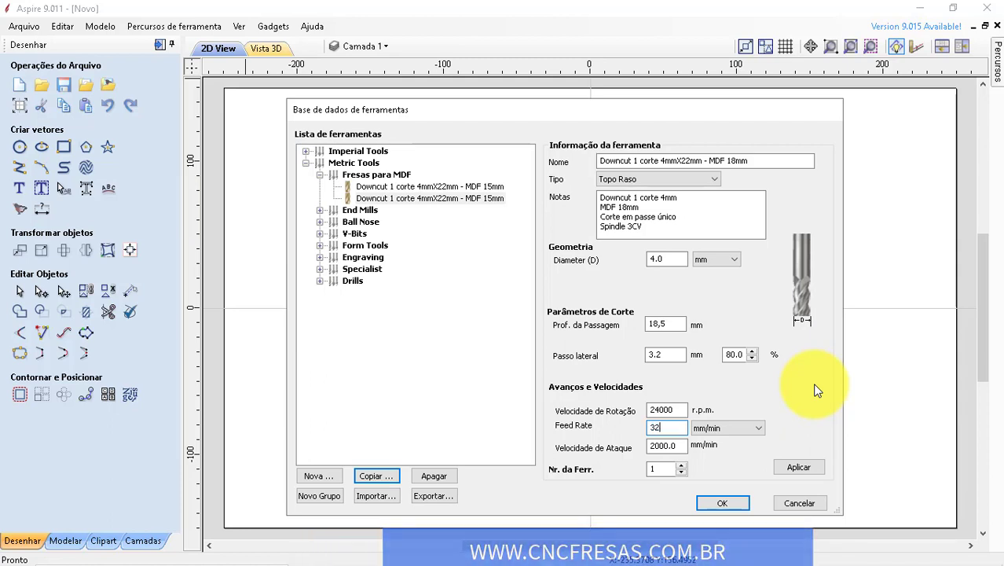
{"action": "type", "text": "00"}
{"action": "key", "text": "Tab"}
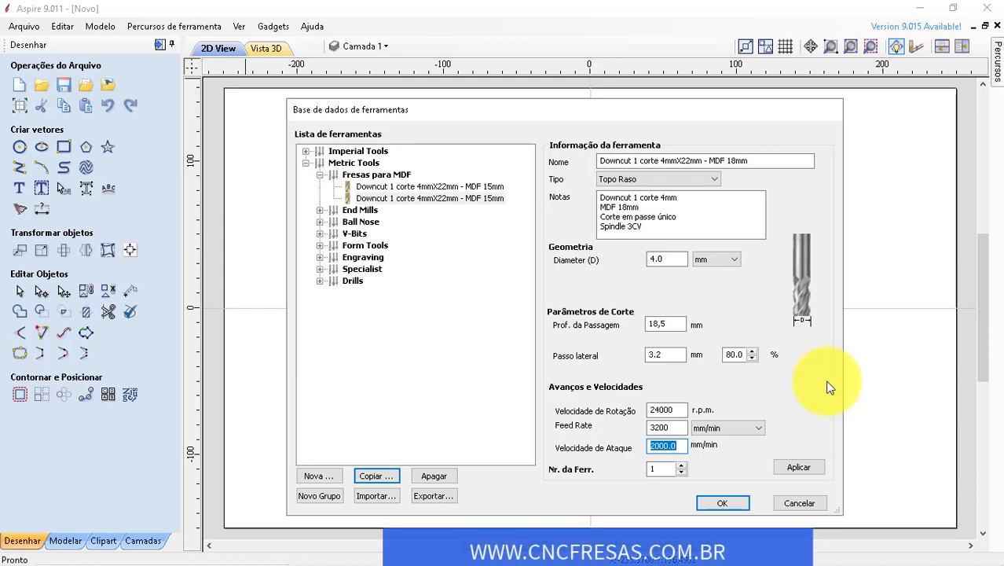
Step: Assign tool number 2 to the MDF 18mm cutter and apply its settings
{"action": "left_click", "coordinate": [681, 467]}
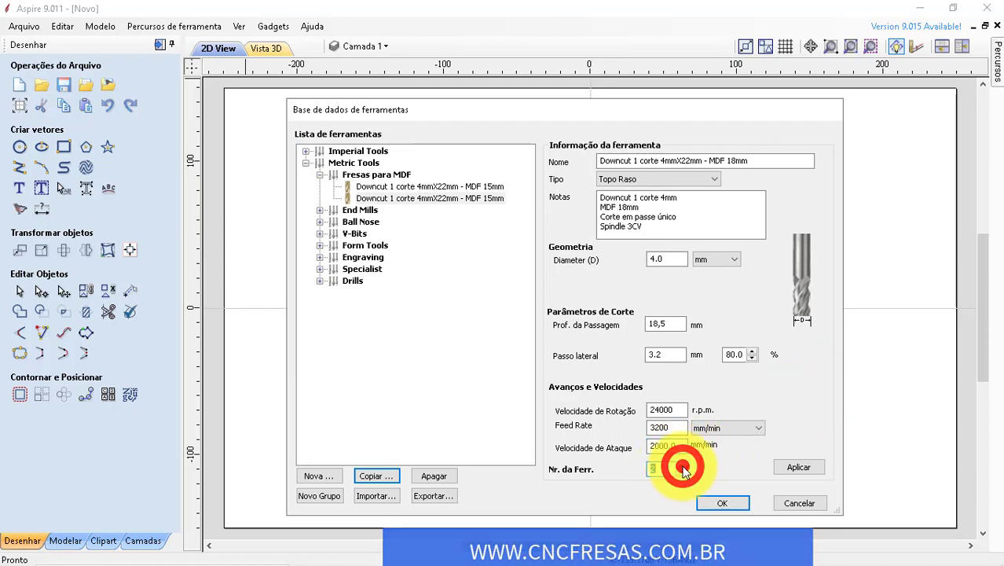
{"action": "type", "text": "2"}
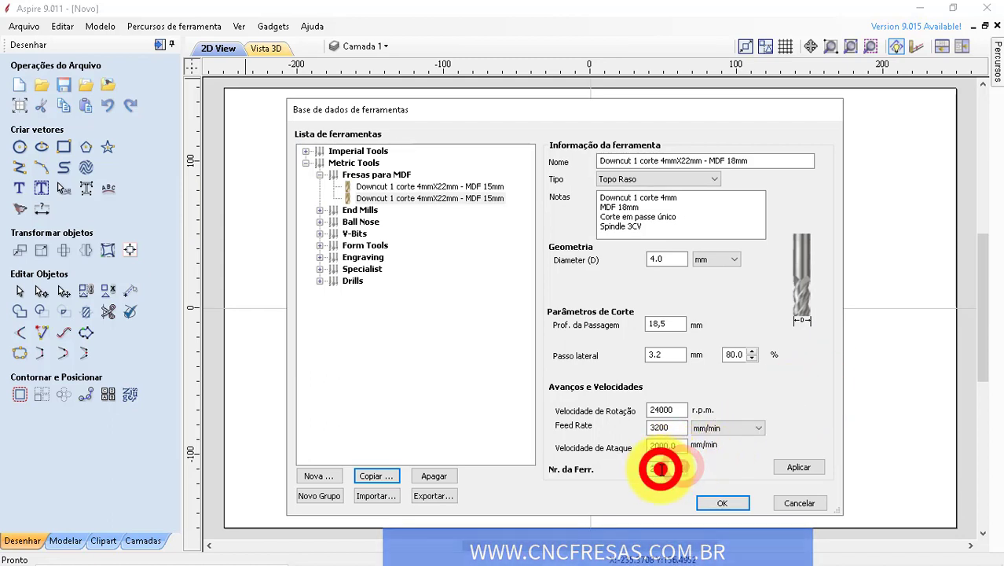
{"action": "left_click", "coordinate": [800, 469]}
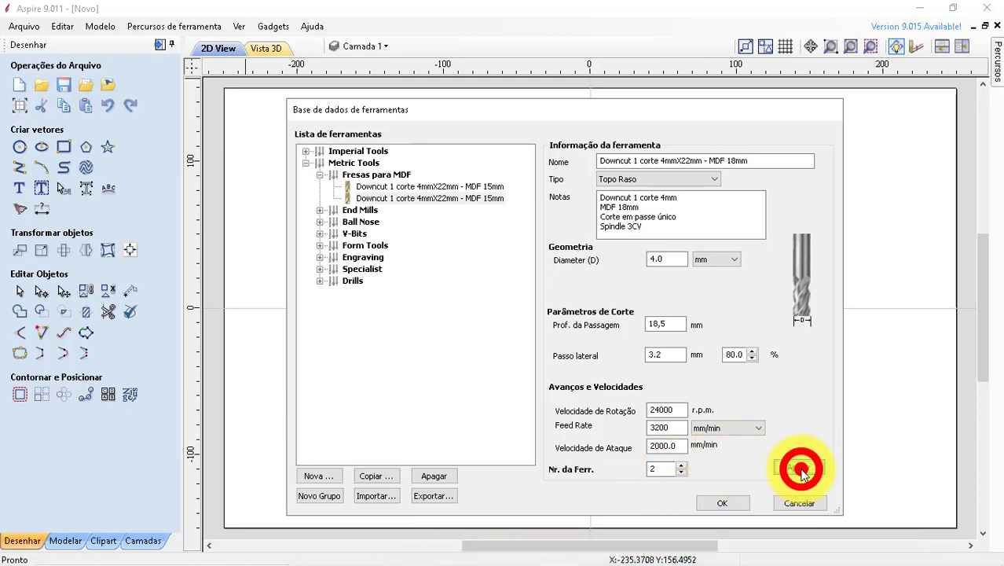
Step: Select the MDF 18mm cutter in the Fresas para MDF group and check its stored settings
{"action": "left_click", "coordinate": [502, 199]}
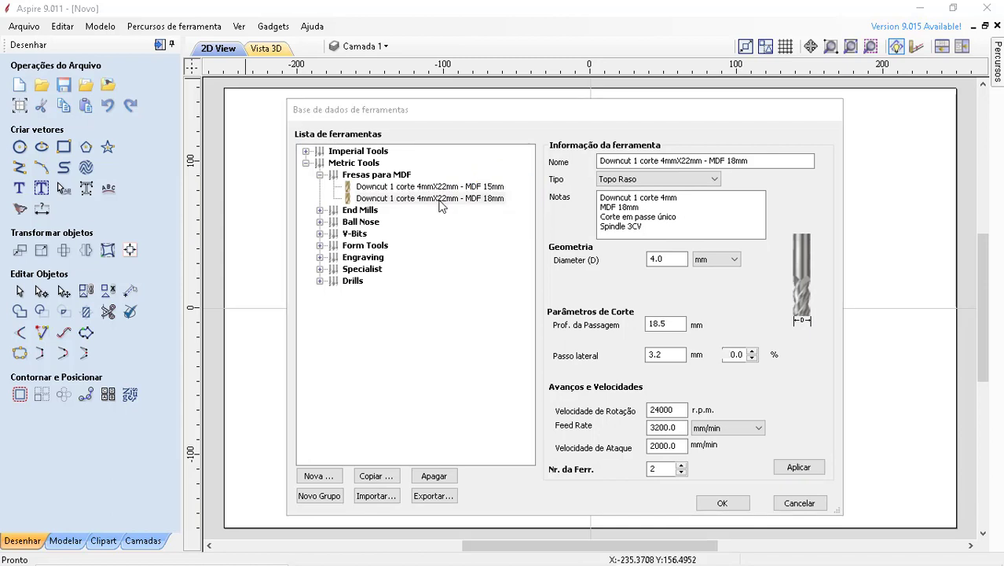
{"action": "left_click", "coordinate": [438, 200]}
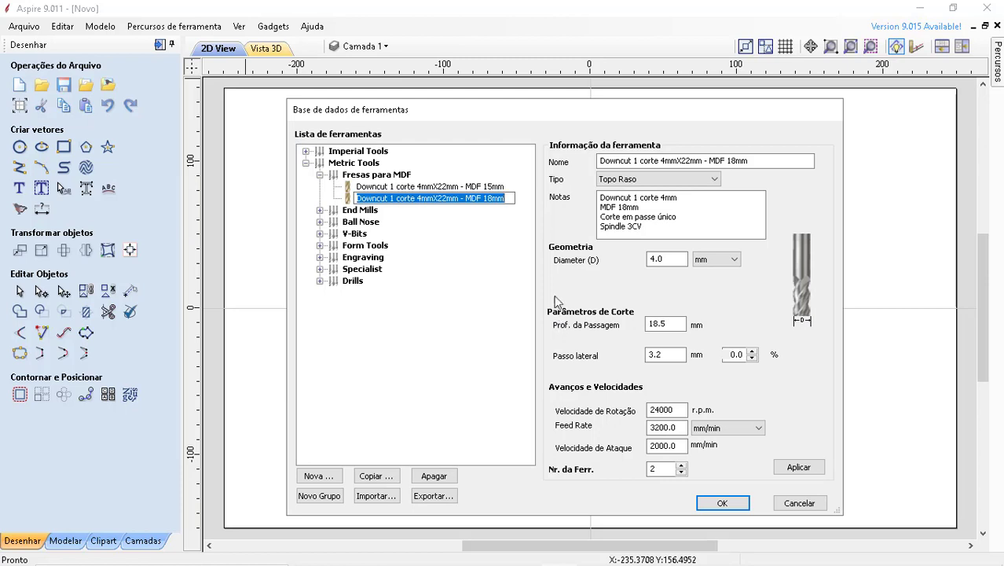
{"action": "left_click", "coordinate": [498, 257]}
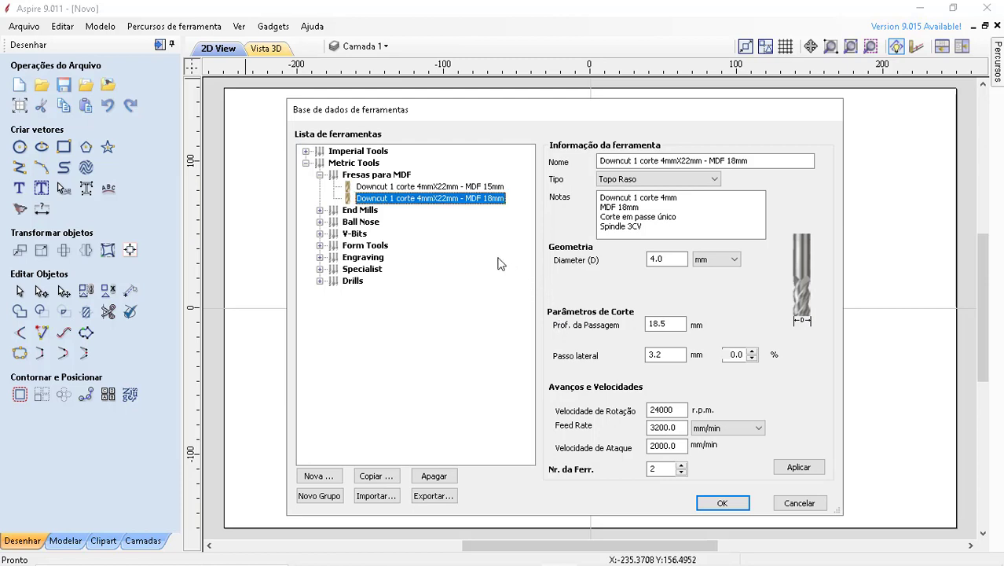